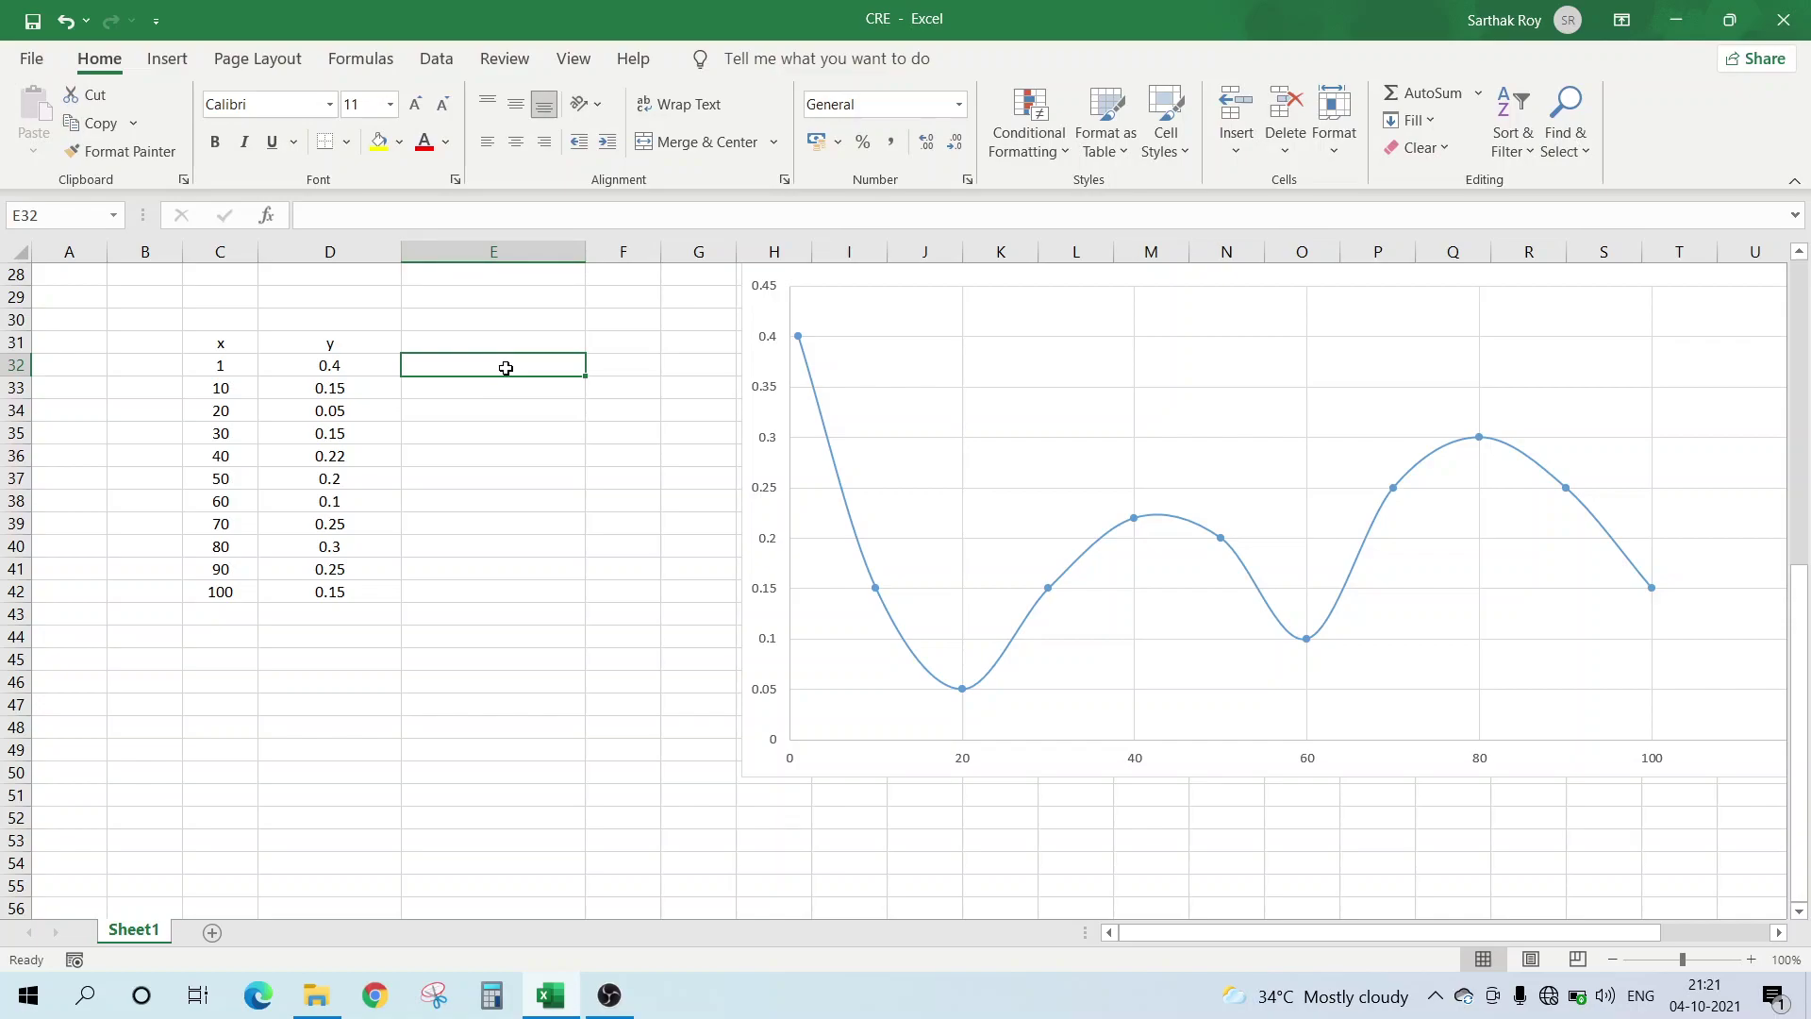
Enter =(D32+D33)/2*(C33-C32) in E32, giving the first trapezoid area 2.475.
text(=)
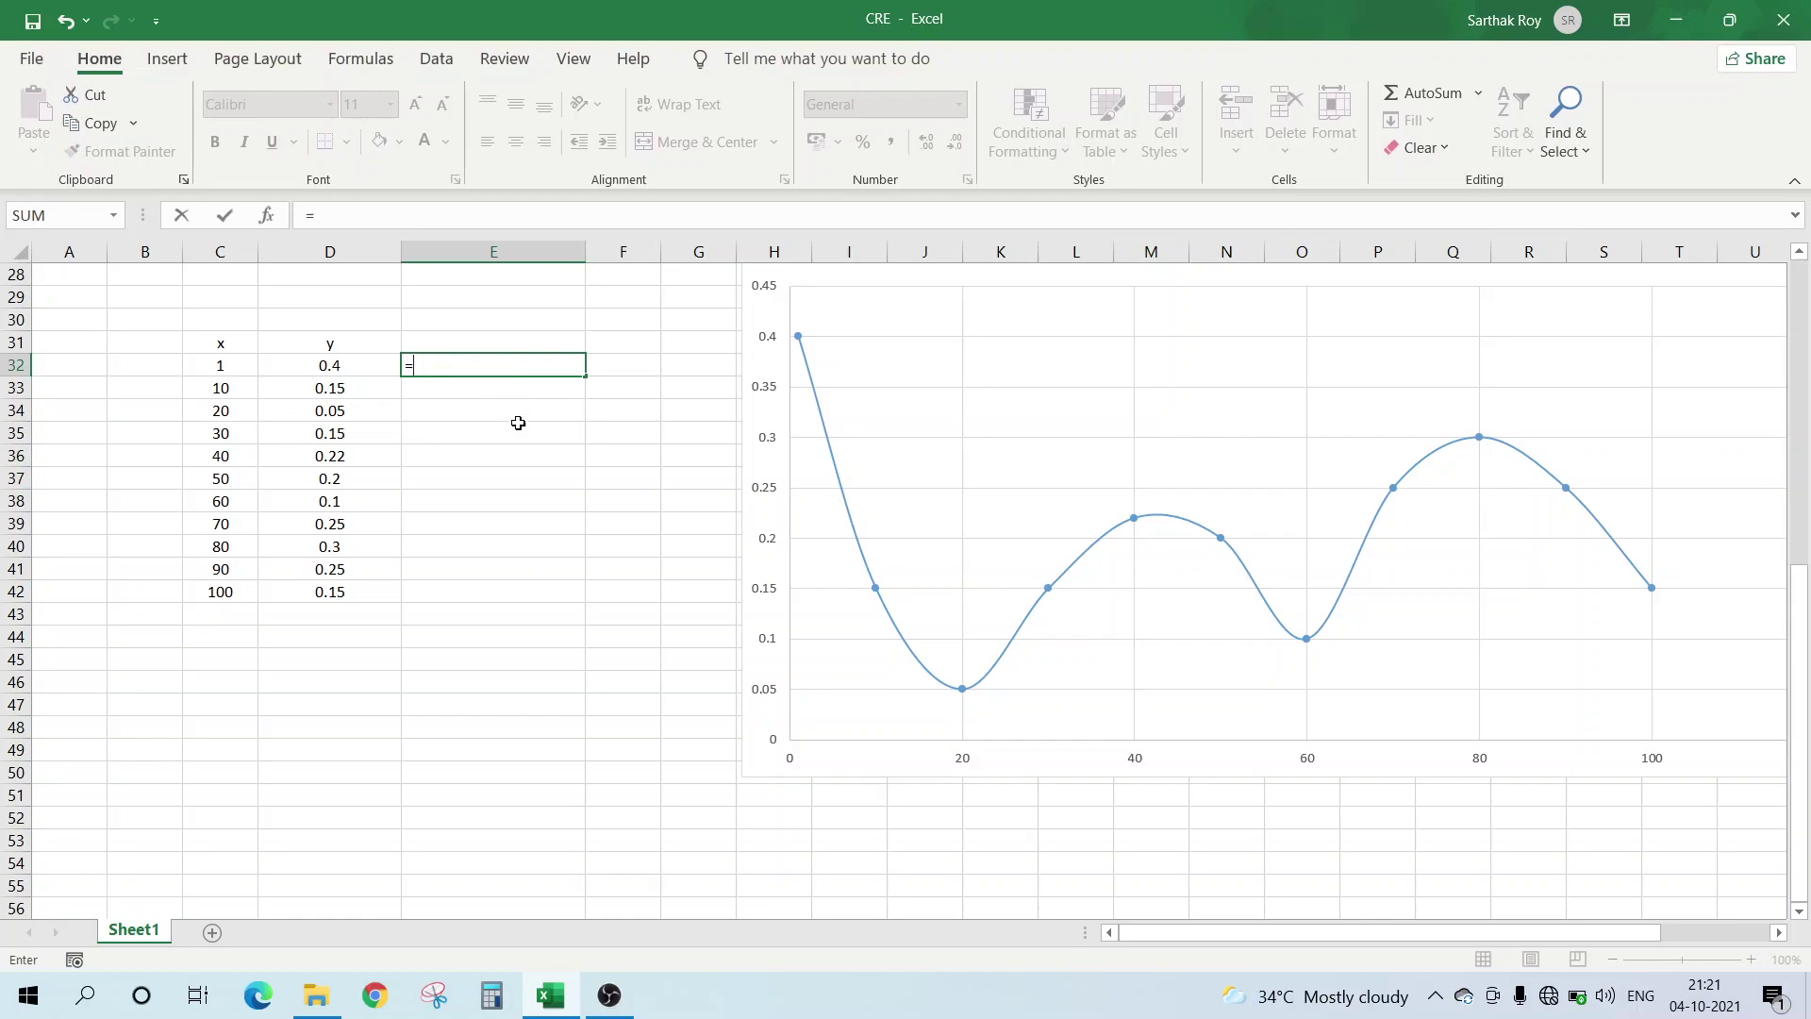
text(()
click(328, 365)
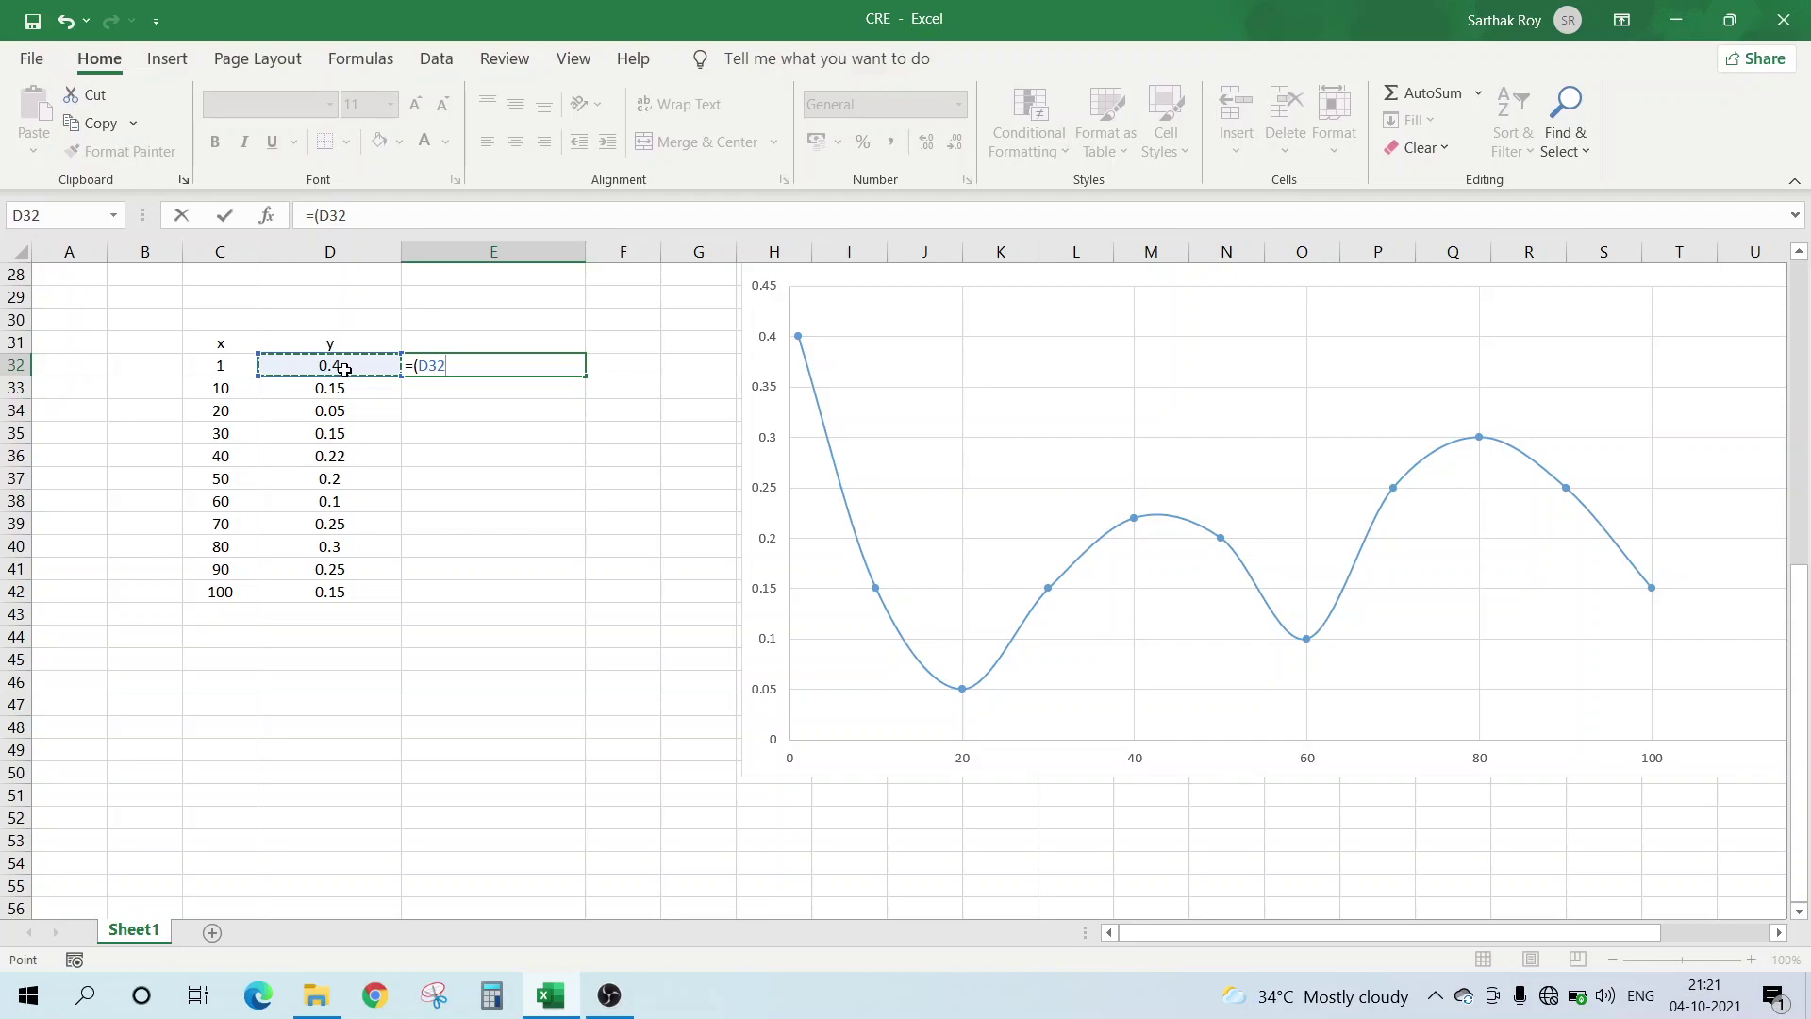
text(+)
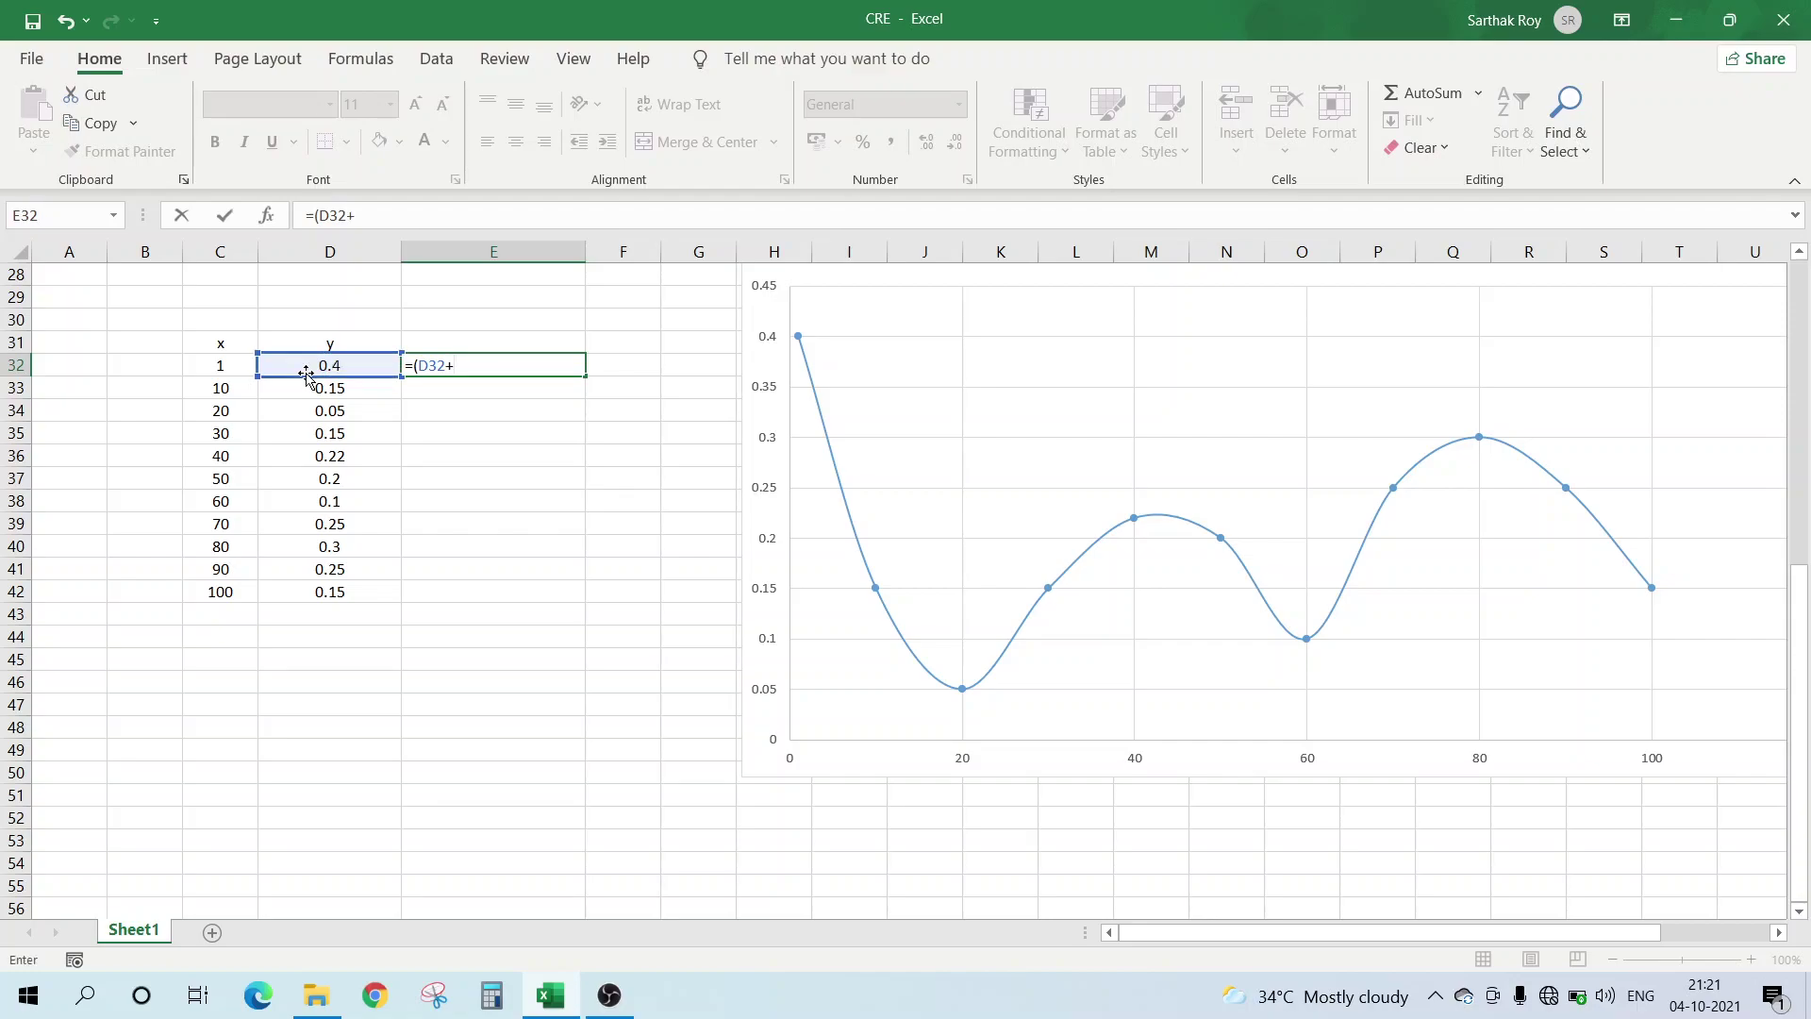
click(312, 387)
text()/2 *)
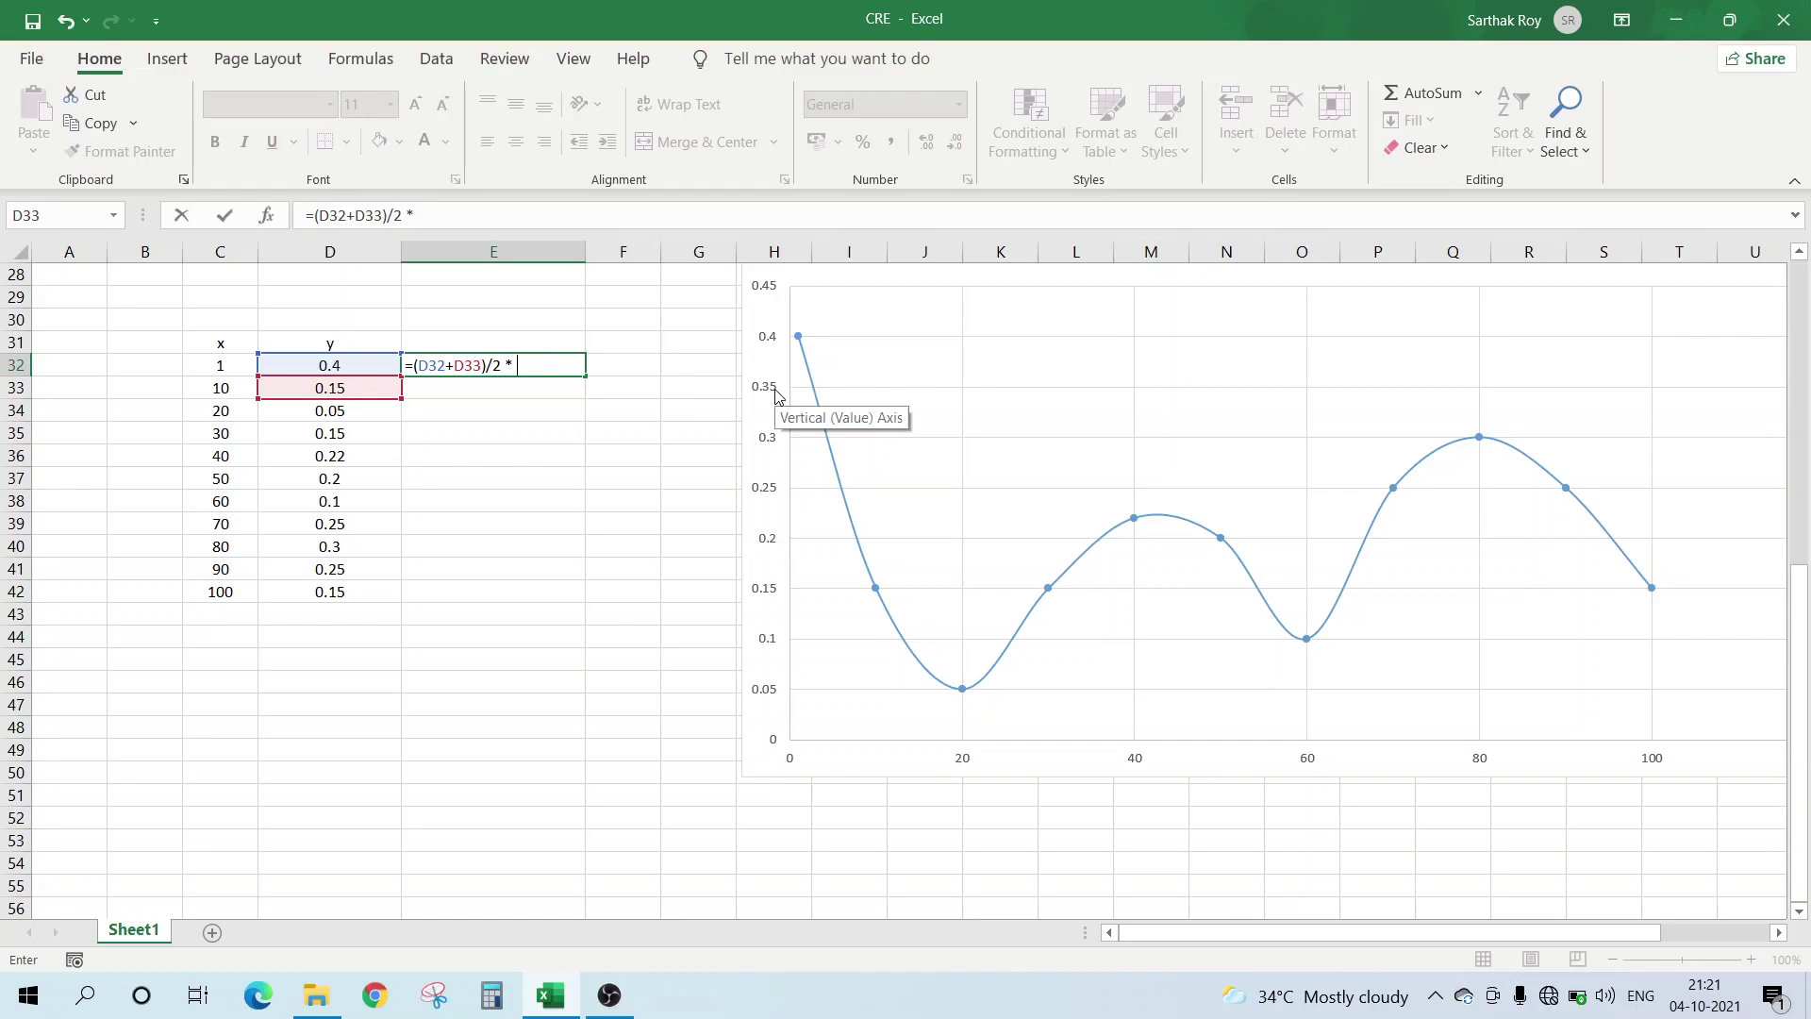
text(()
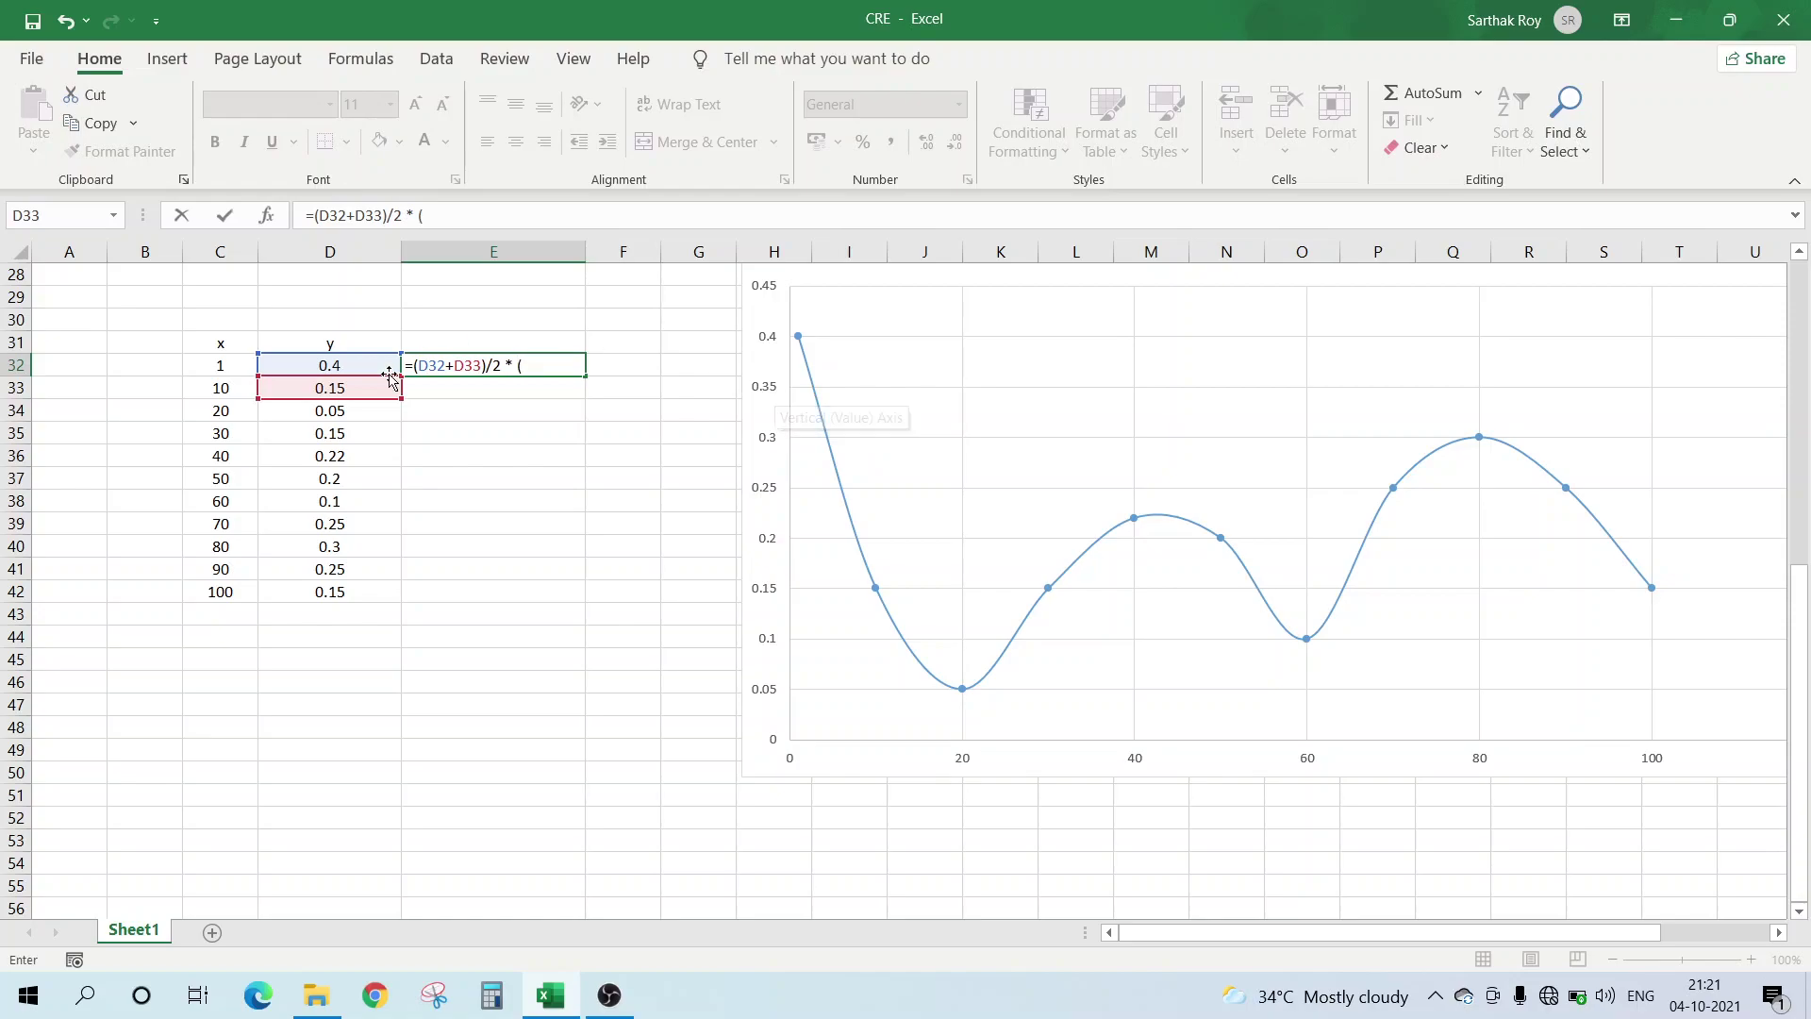
click(239, 385)
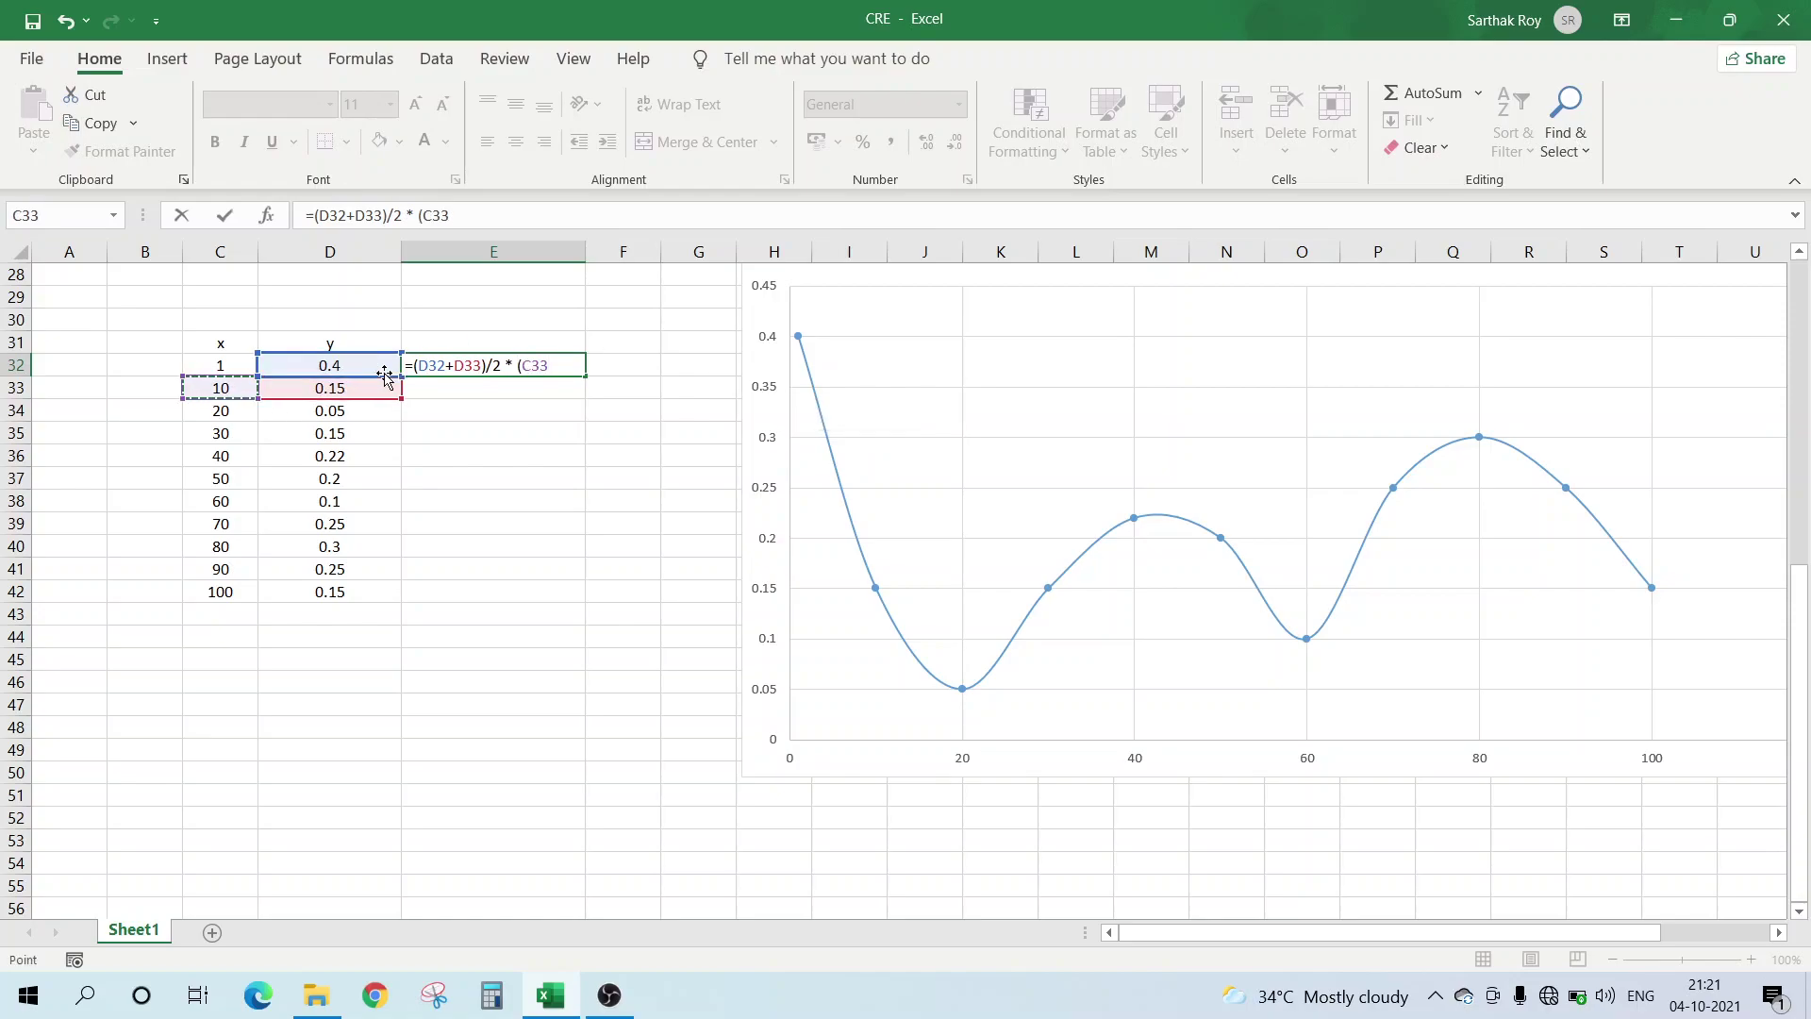
text(-)
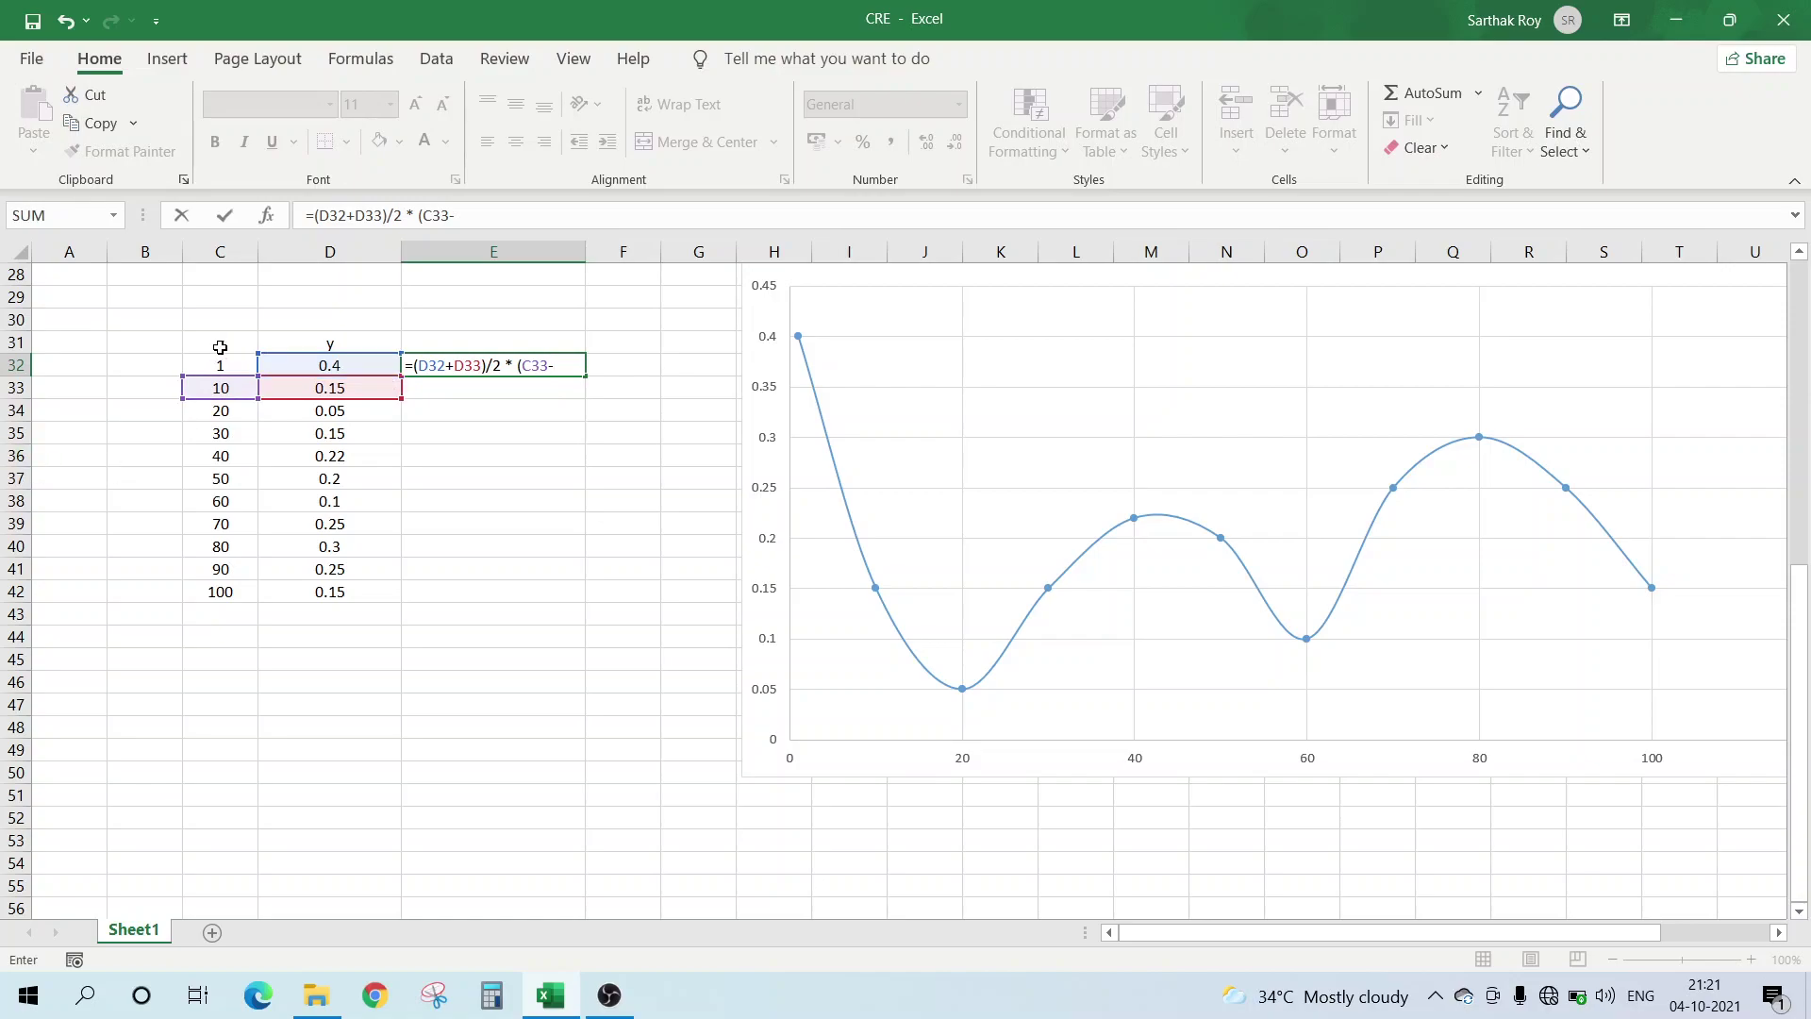
click(220, 365)
text())
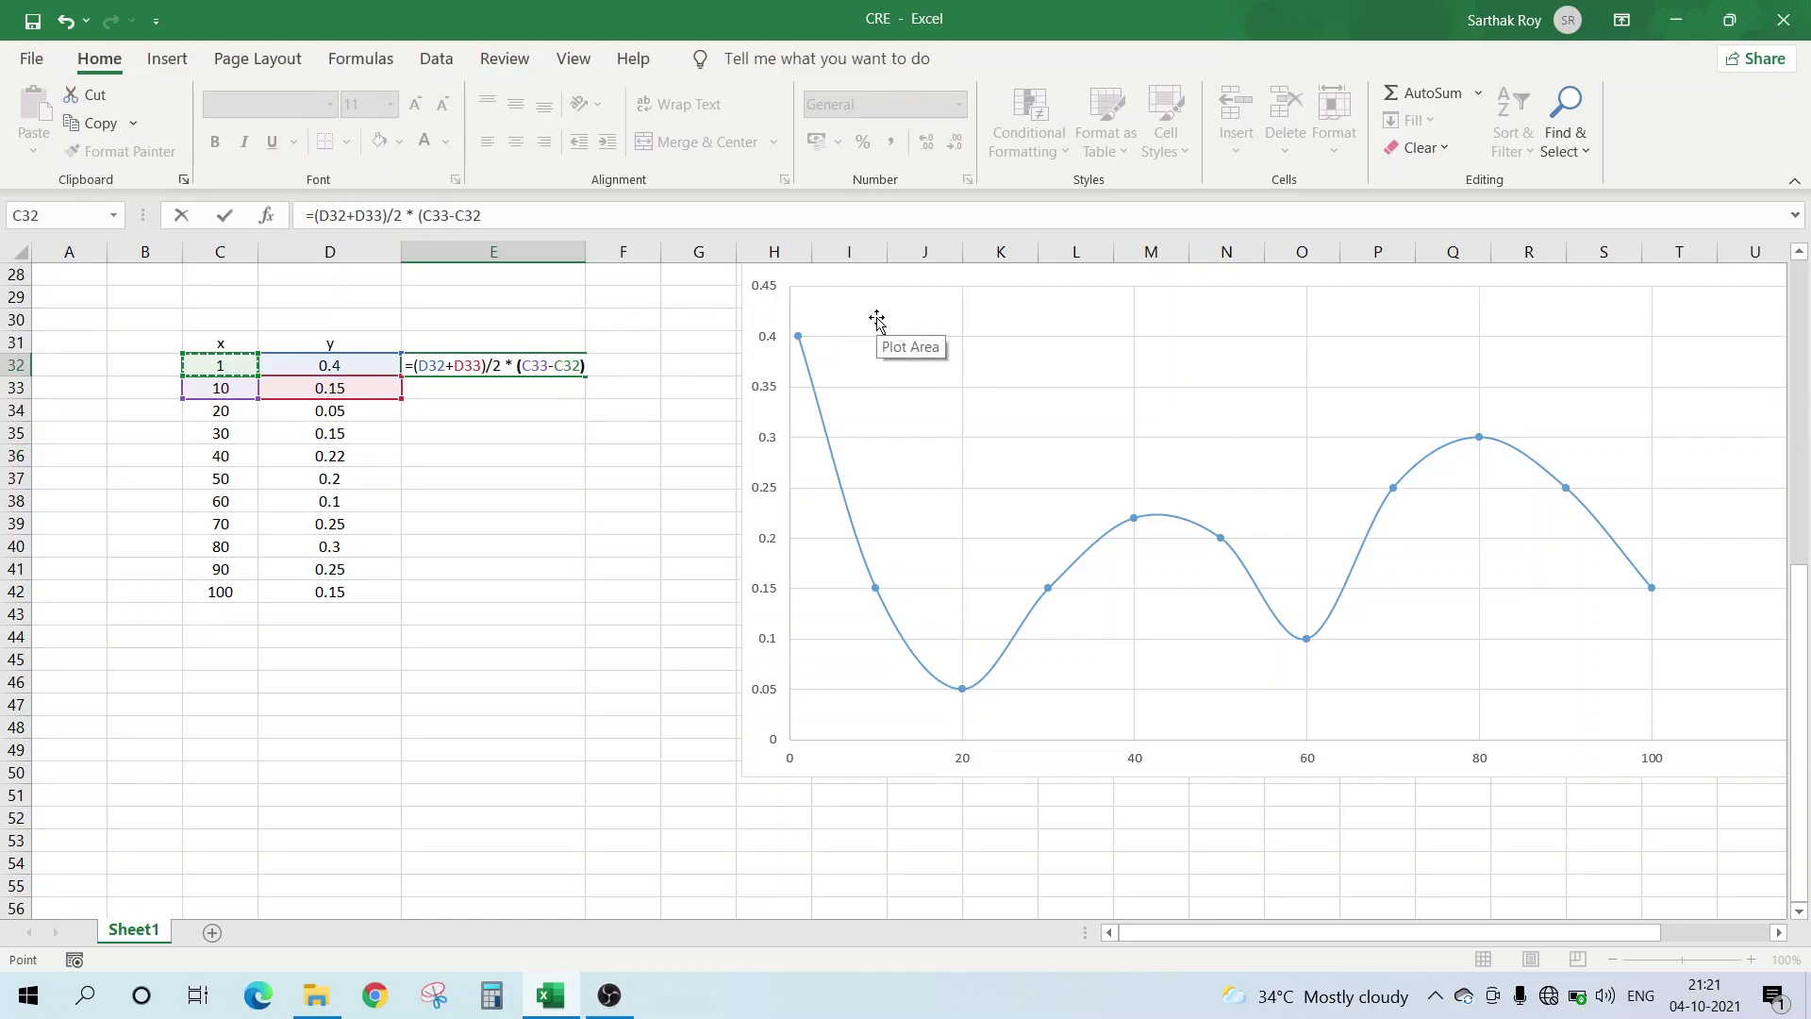
key(Return)
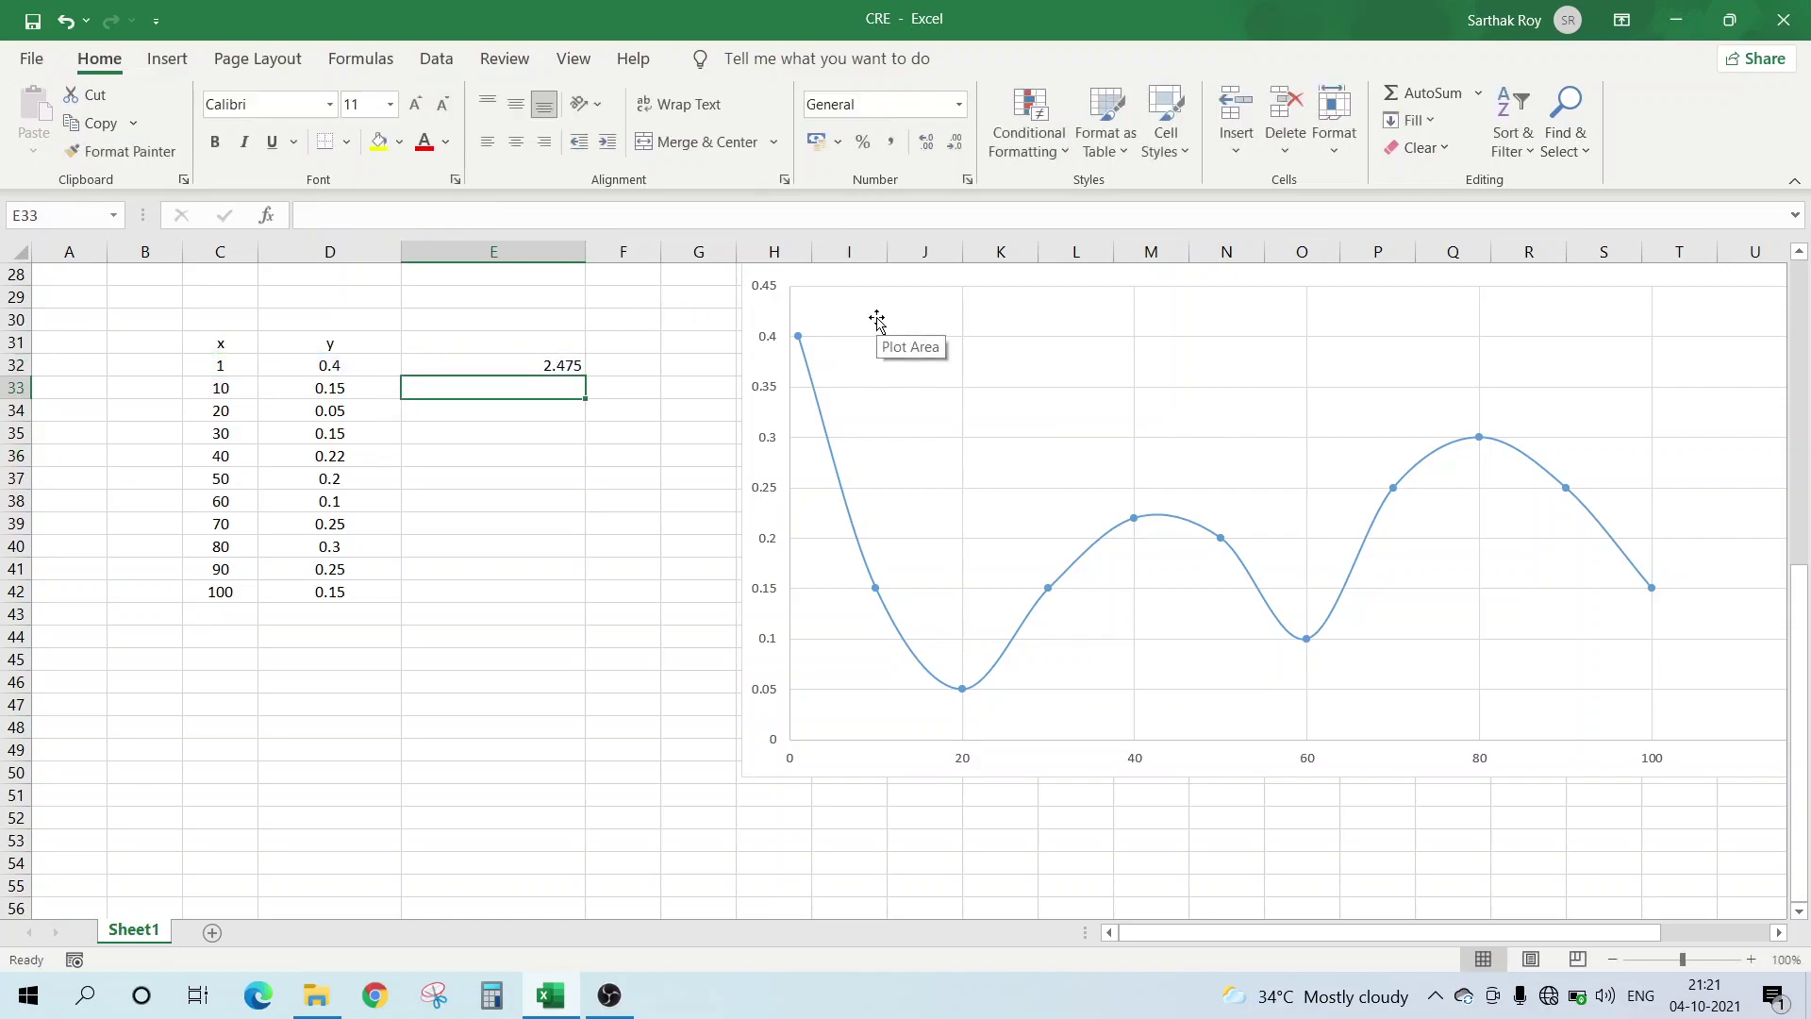
Review E32's formula, then choose the Line shape from Insert > Shapes.
click(556, 364)
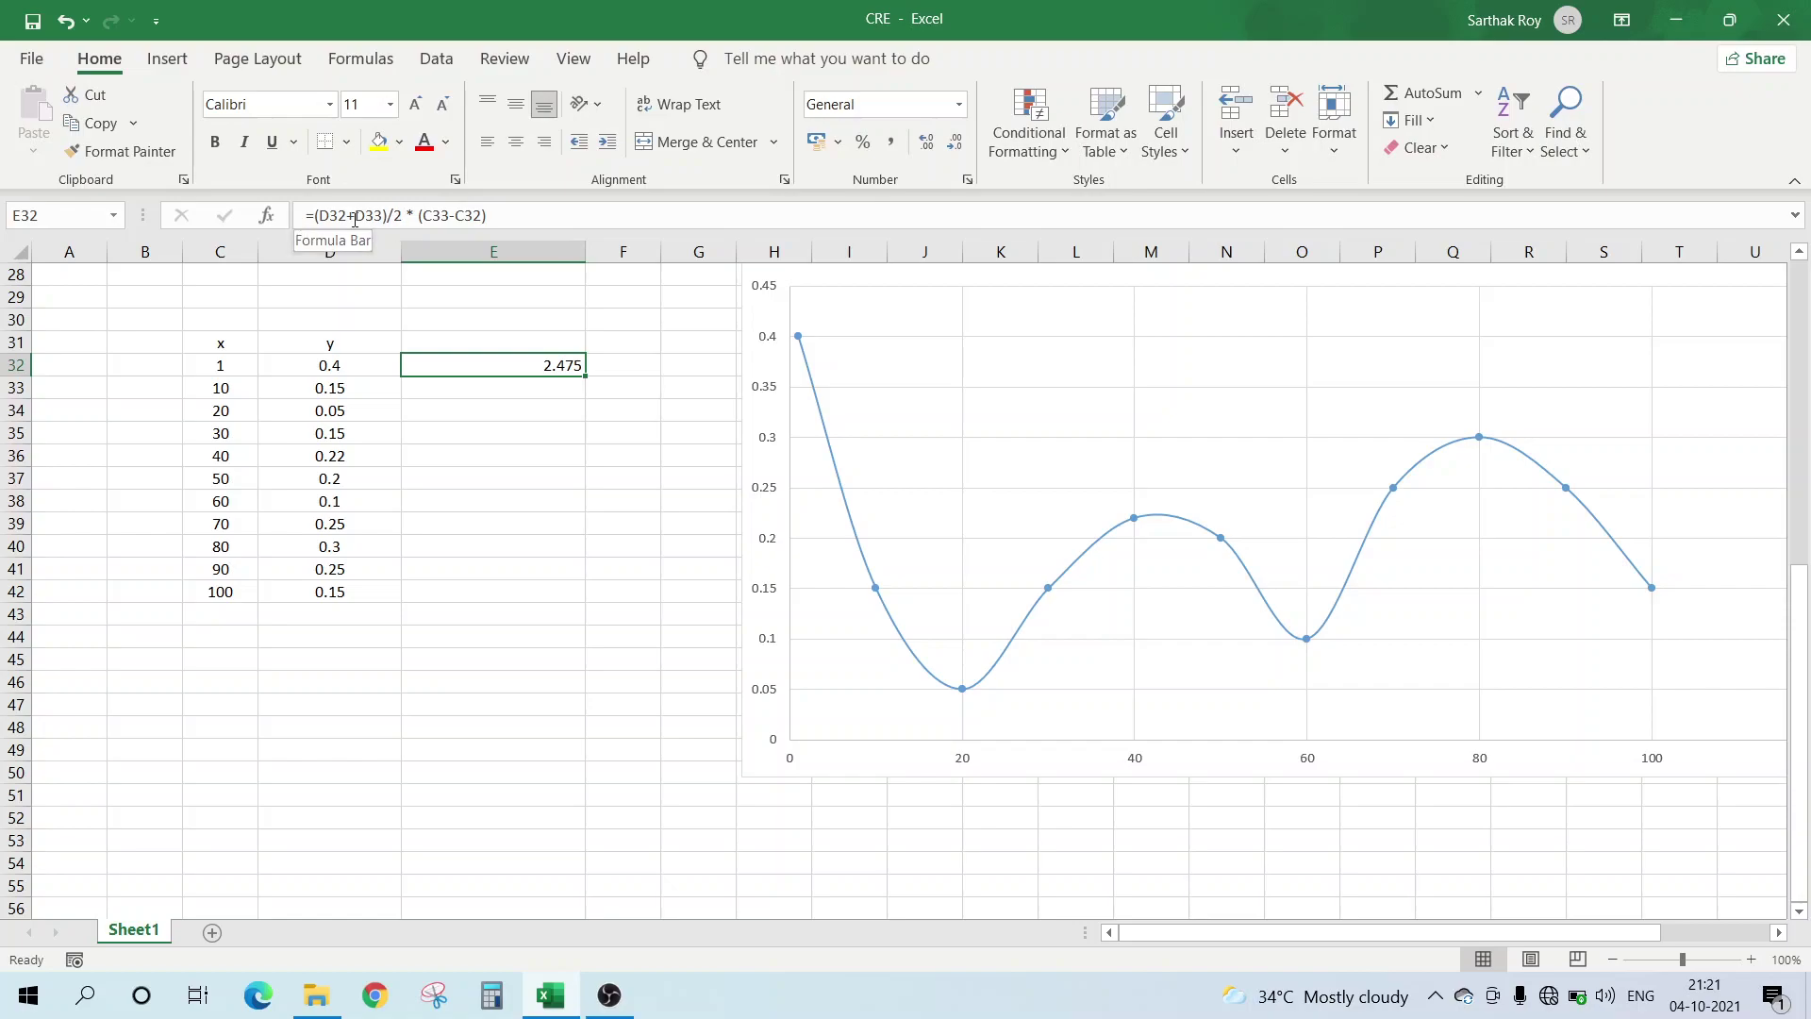
click(168, 57)
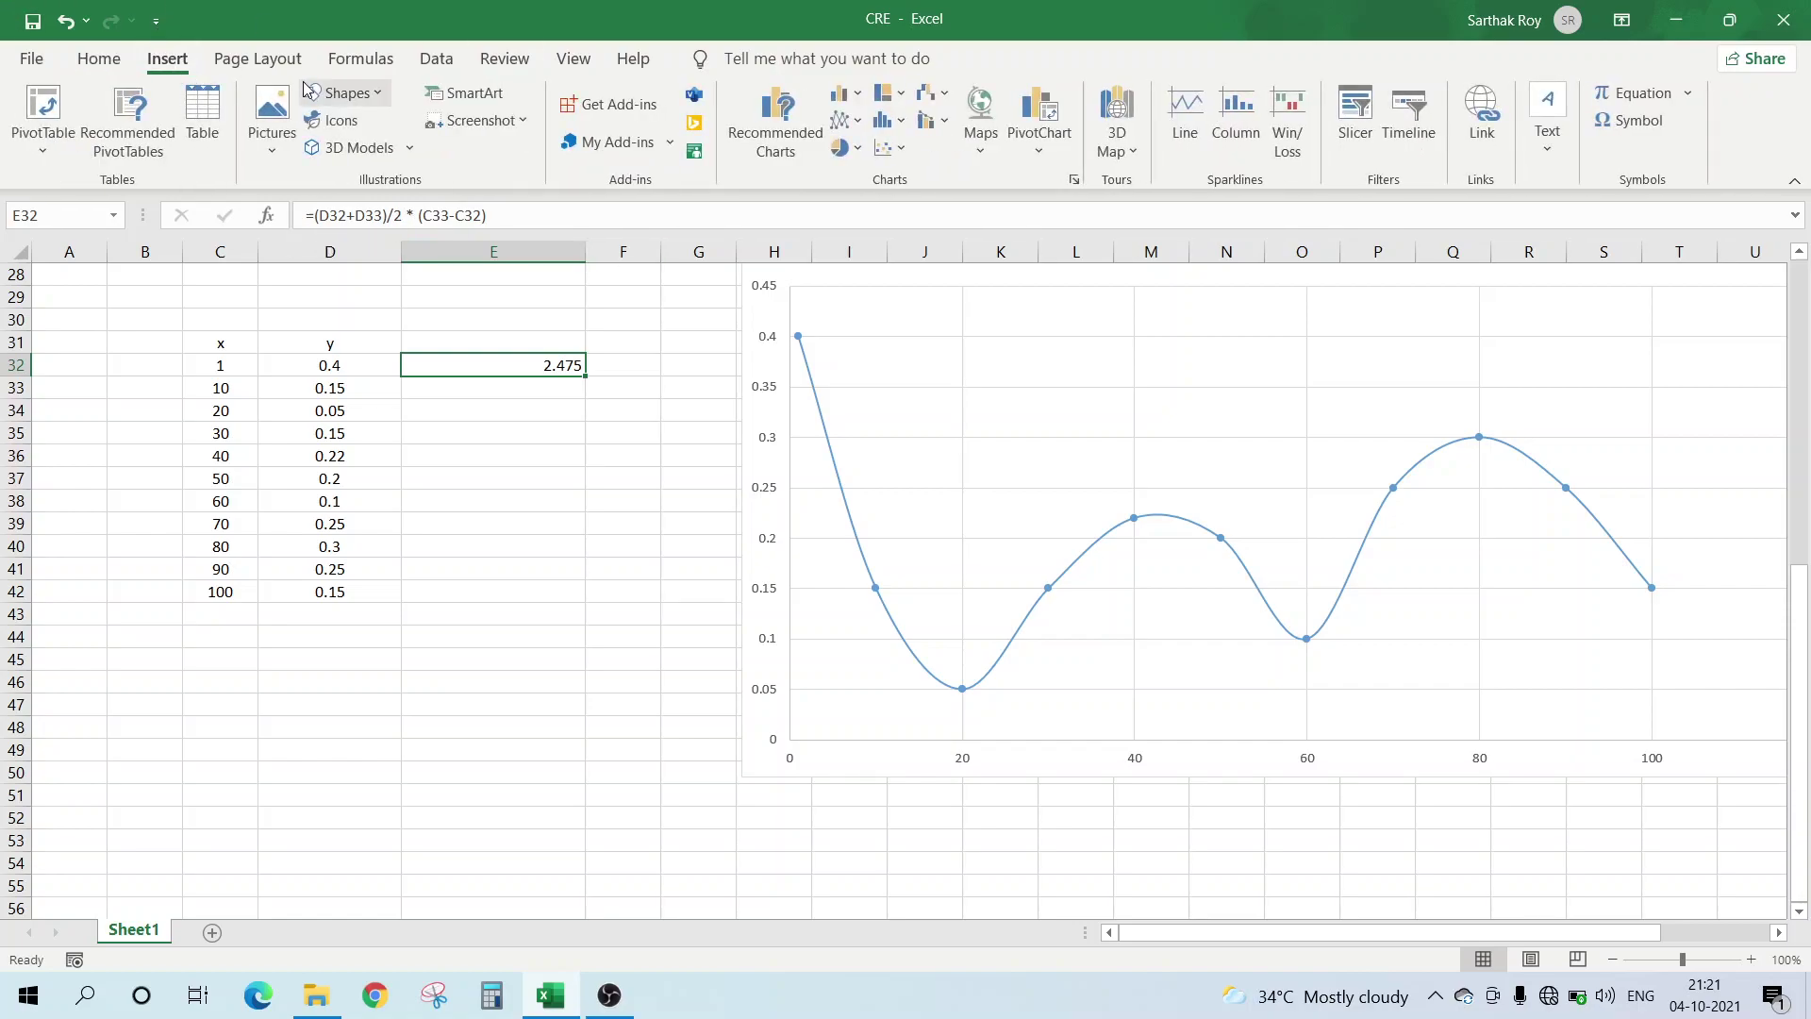
click(343, 93)
click(335, 156)
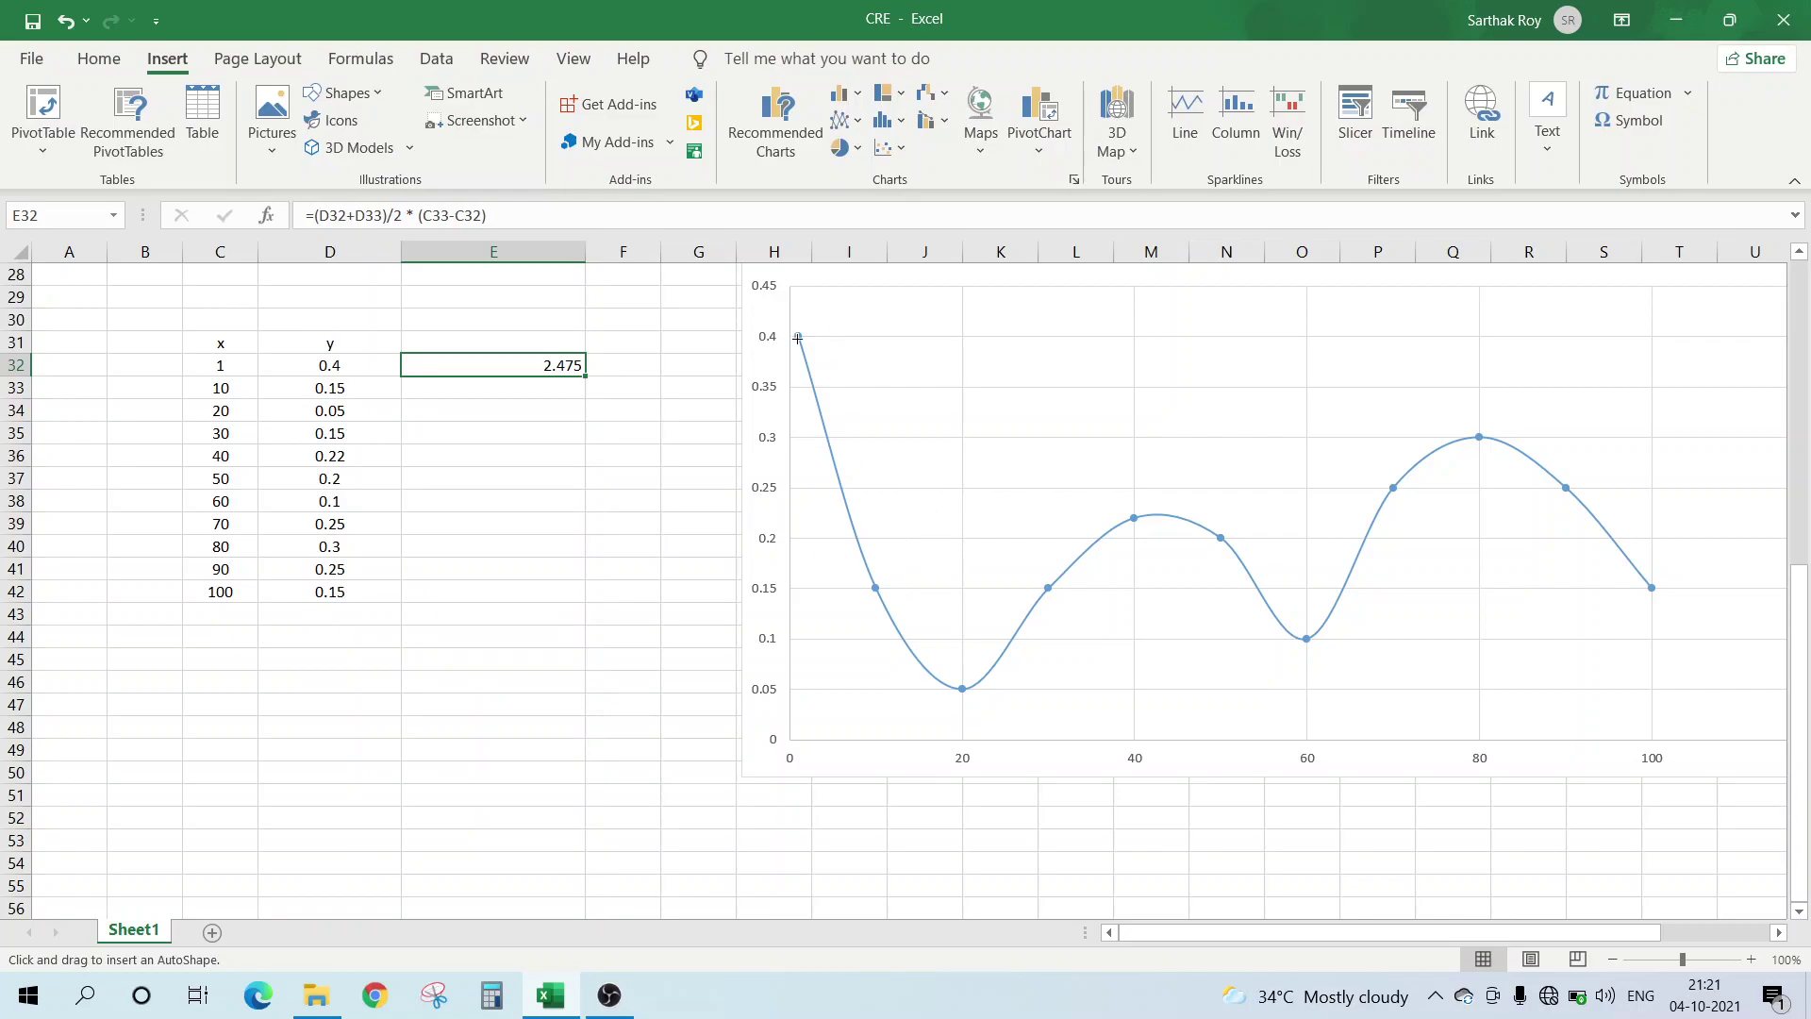
mouse_move(797, 338)
mouse_move(875, 589)
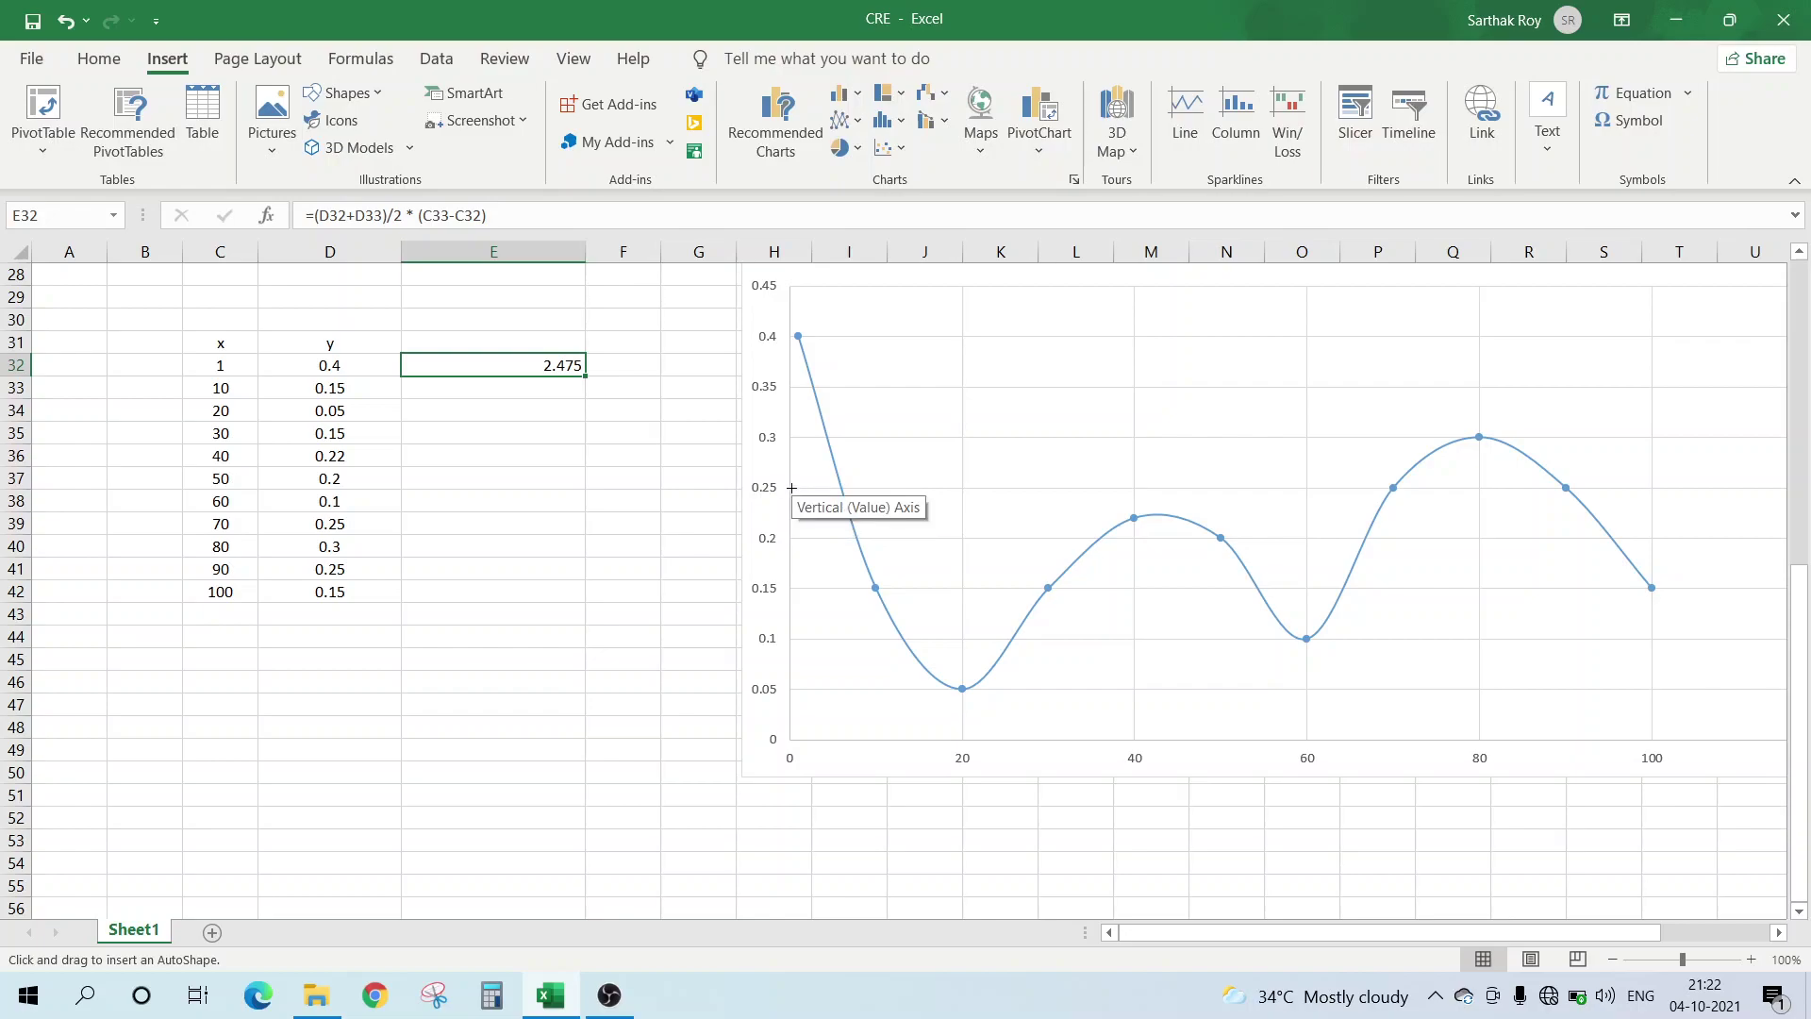
Draw an orange horizontal line at y 0.25 and a vertical line at x = 10.
drag(789, 485, 855, 484)
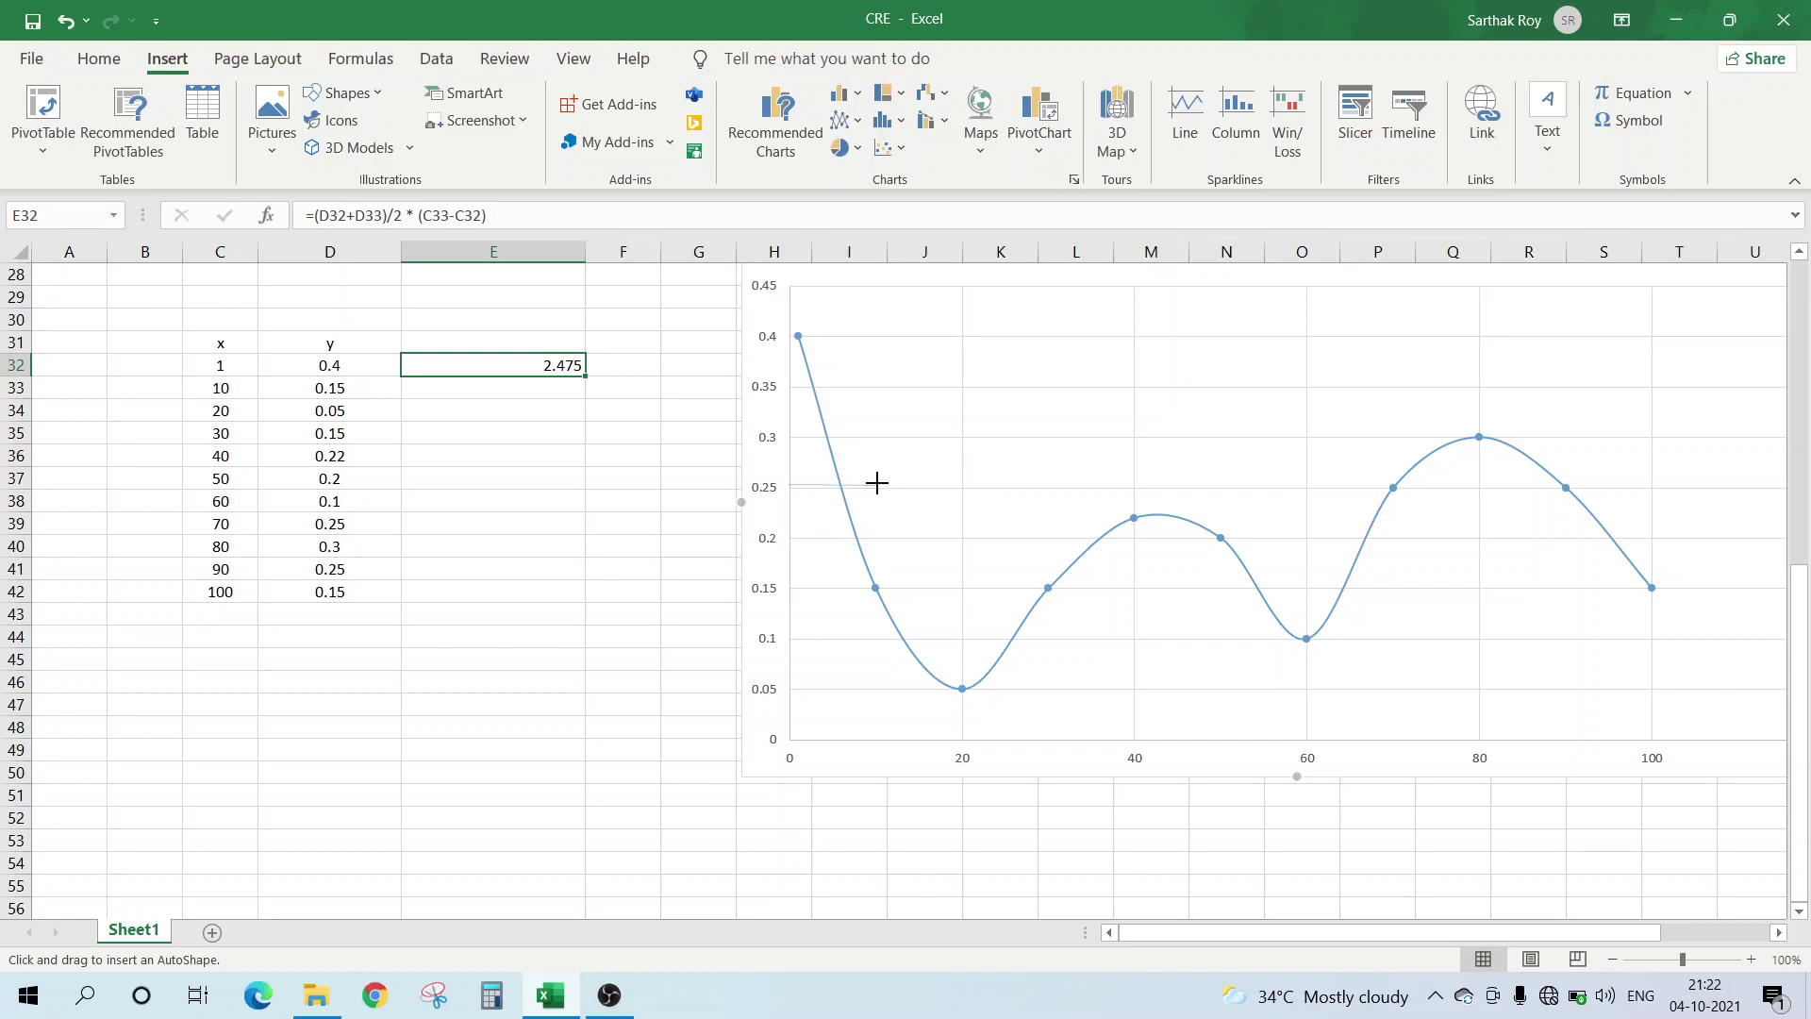
drag(877, 483, 875, 485)
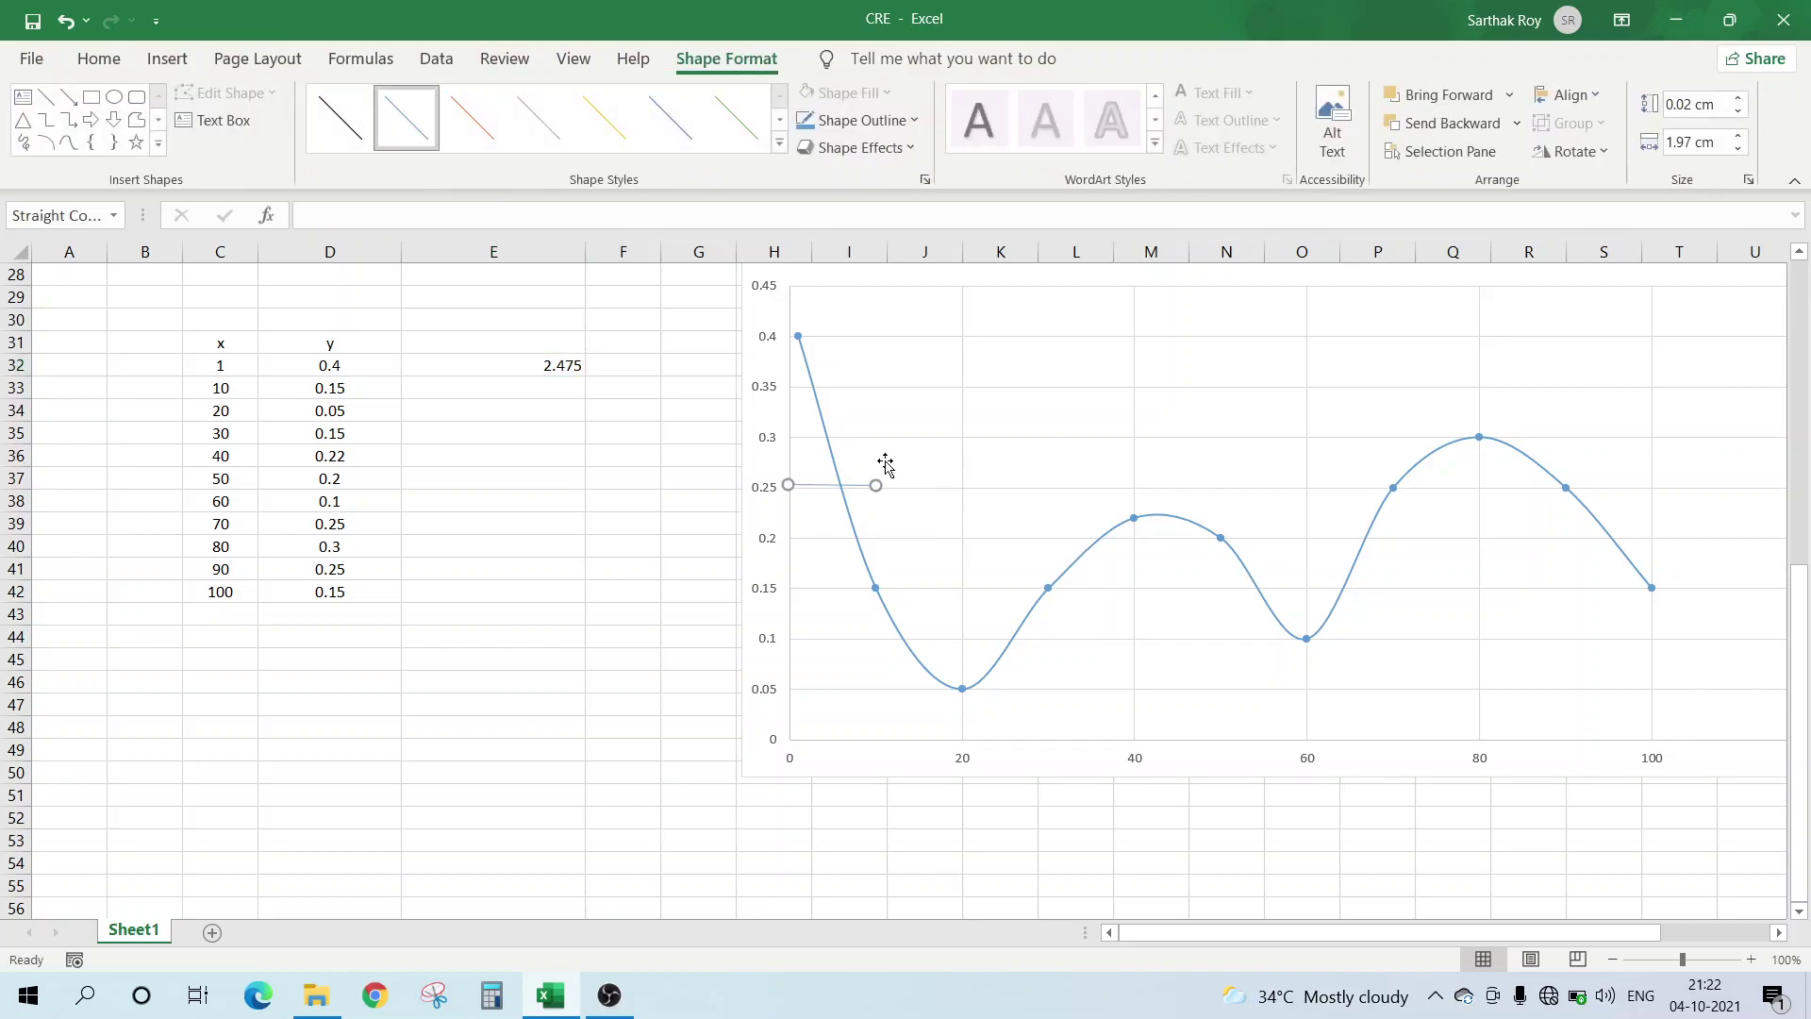
click(481, 125)
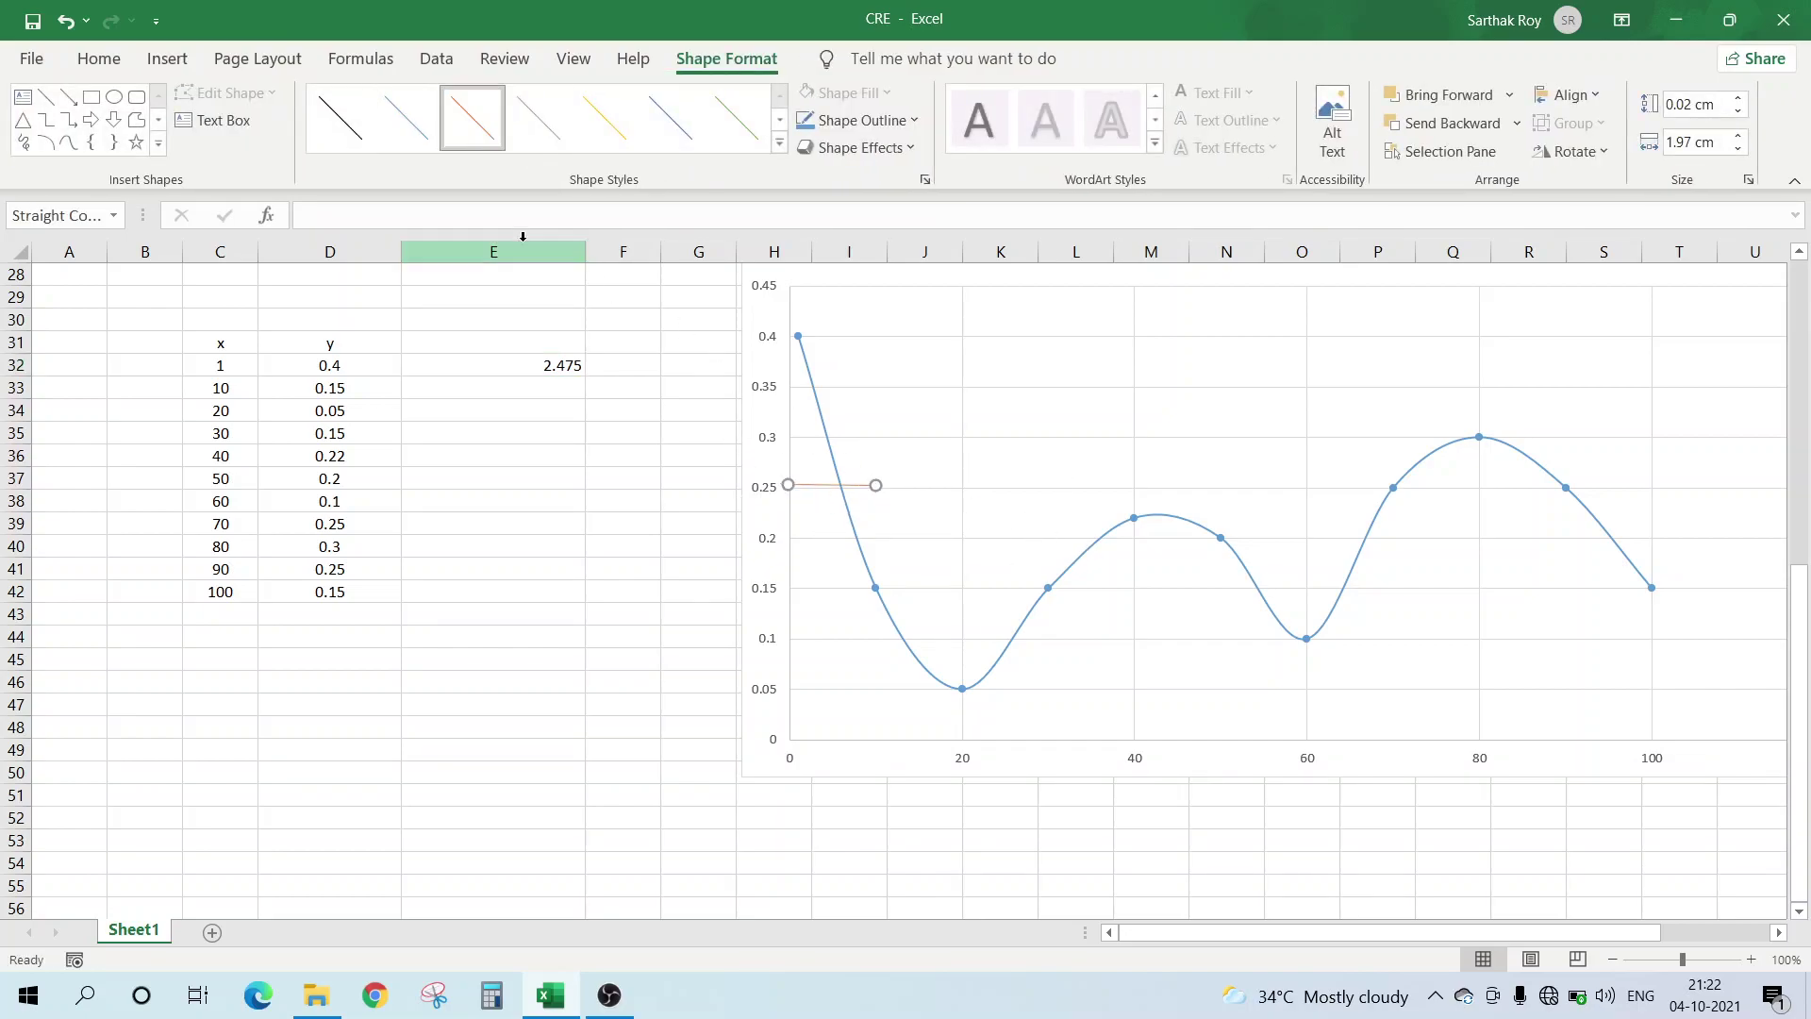
click(45, 97)
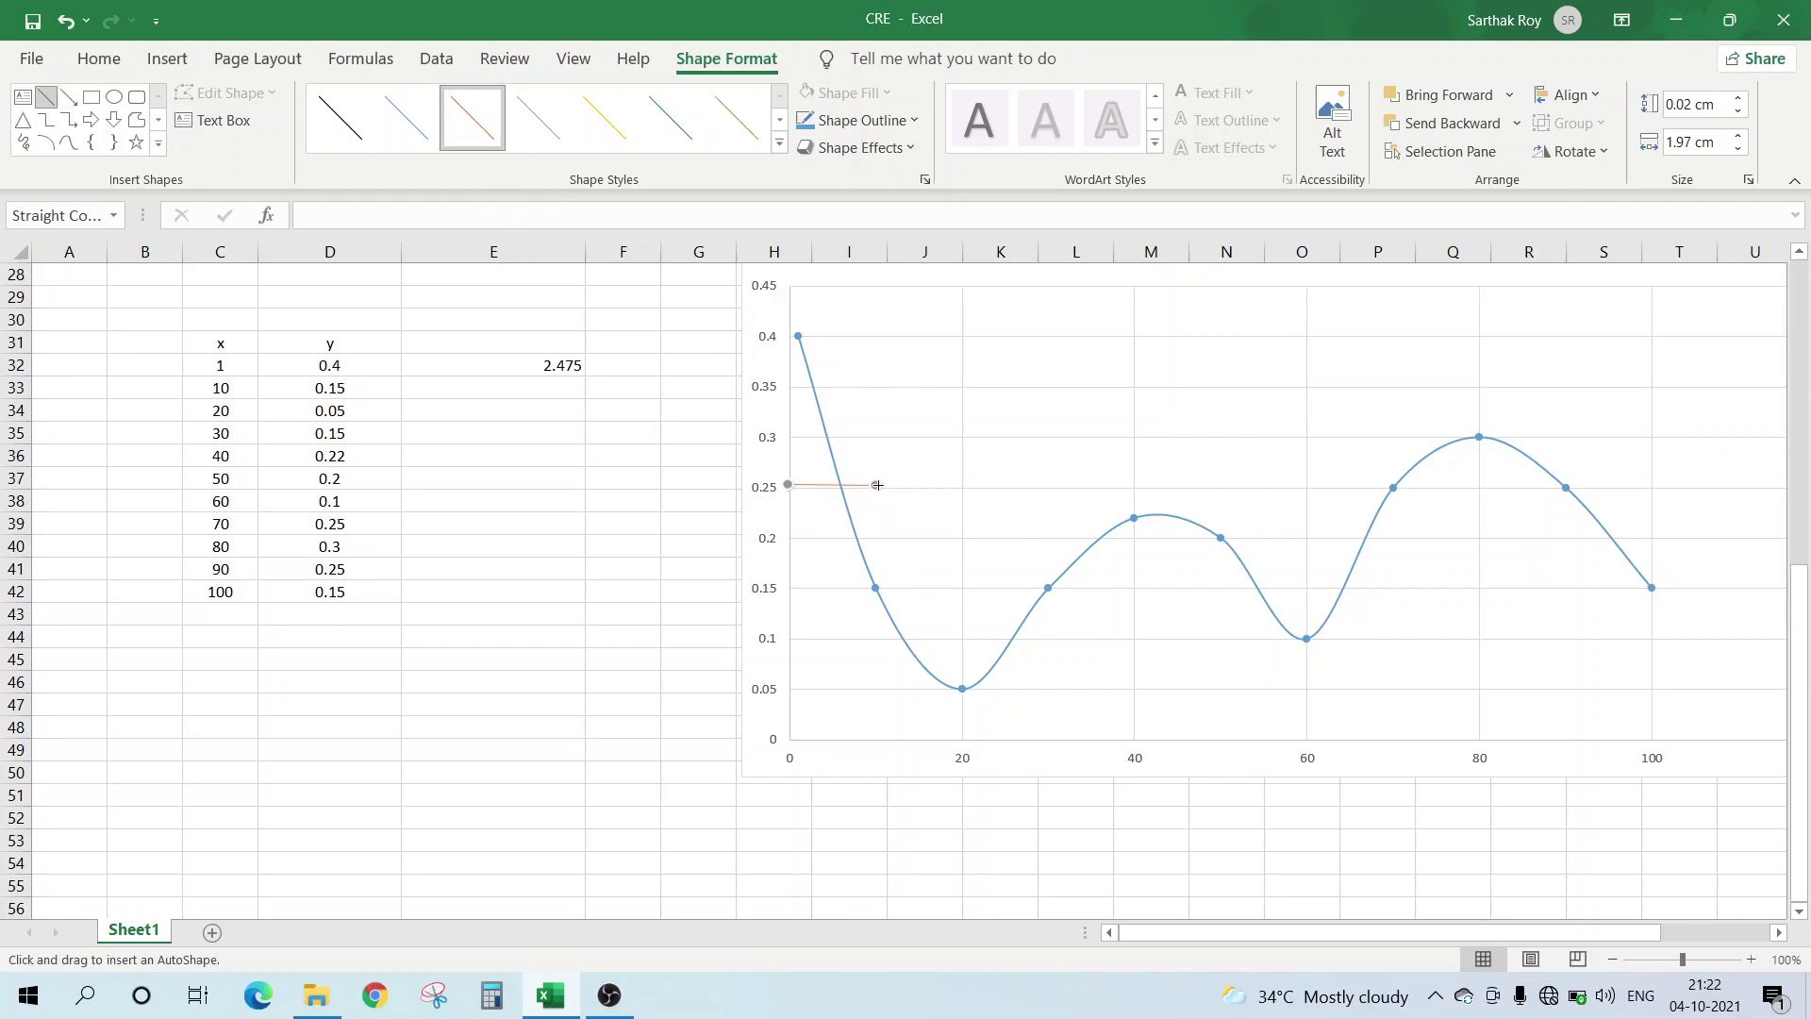
drag(876, 485, 877, 742)
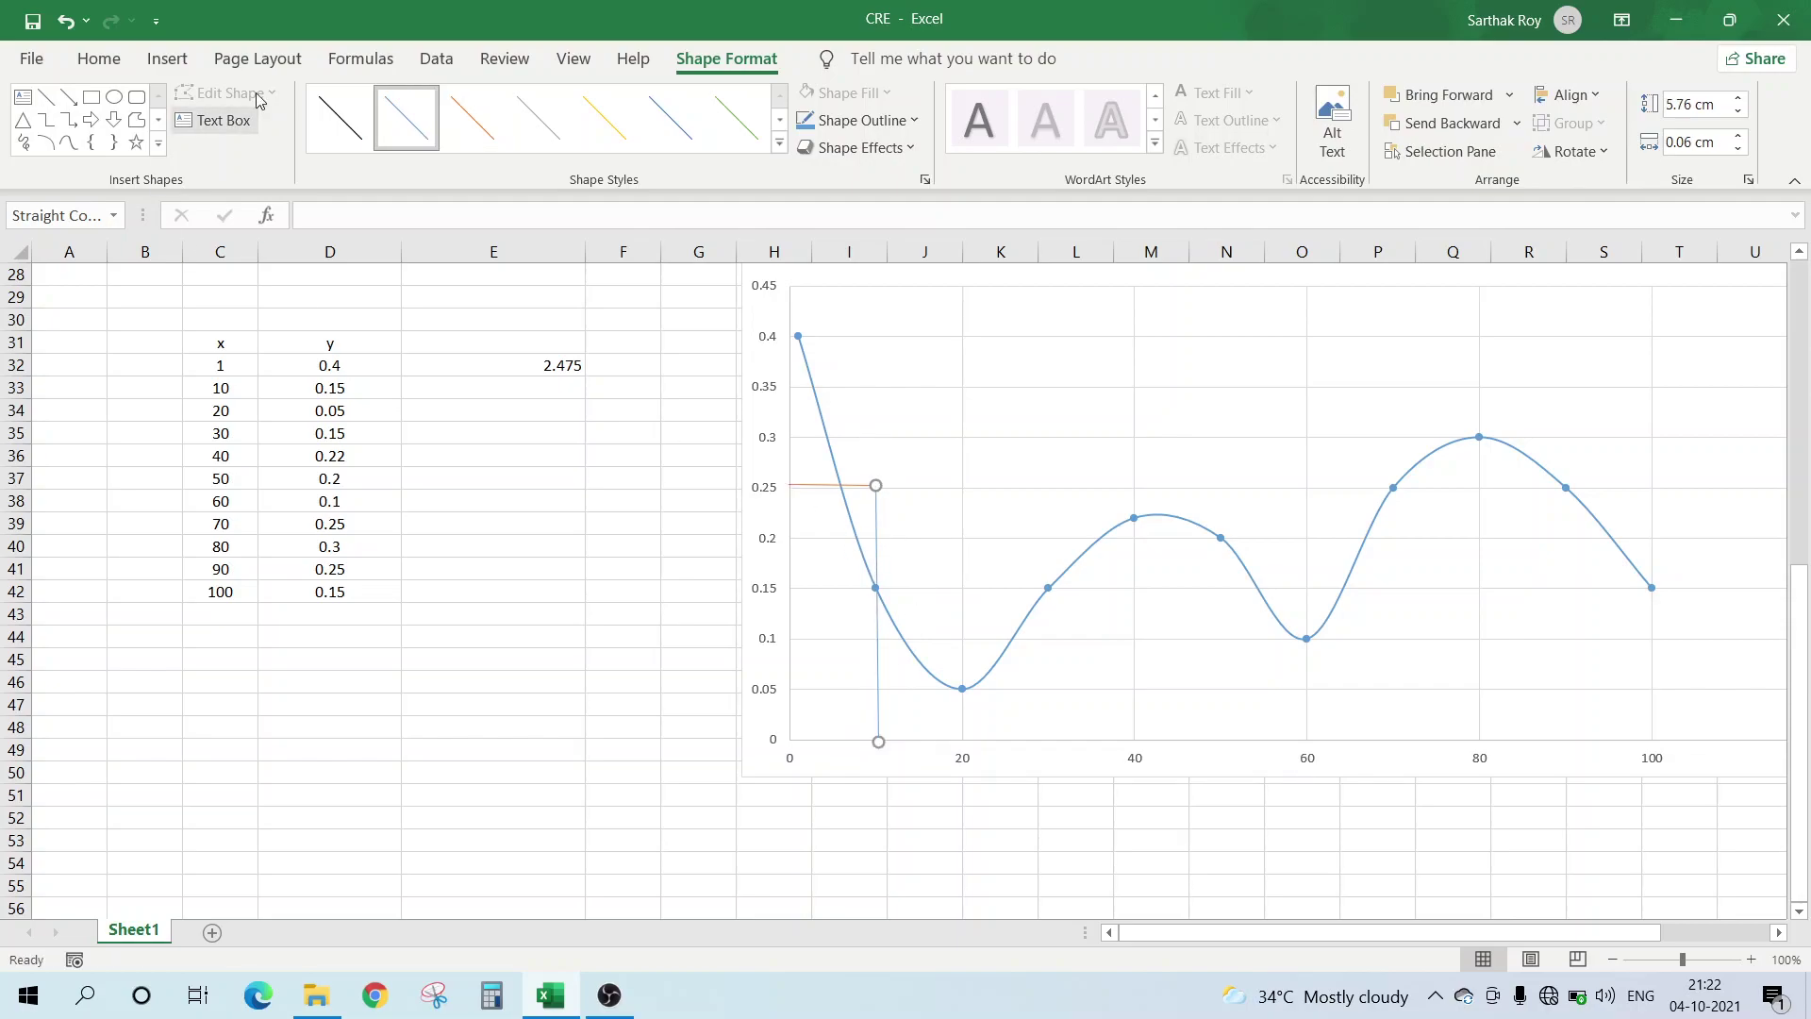
click(625, 657)
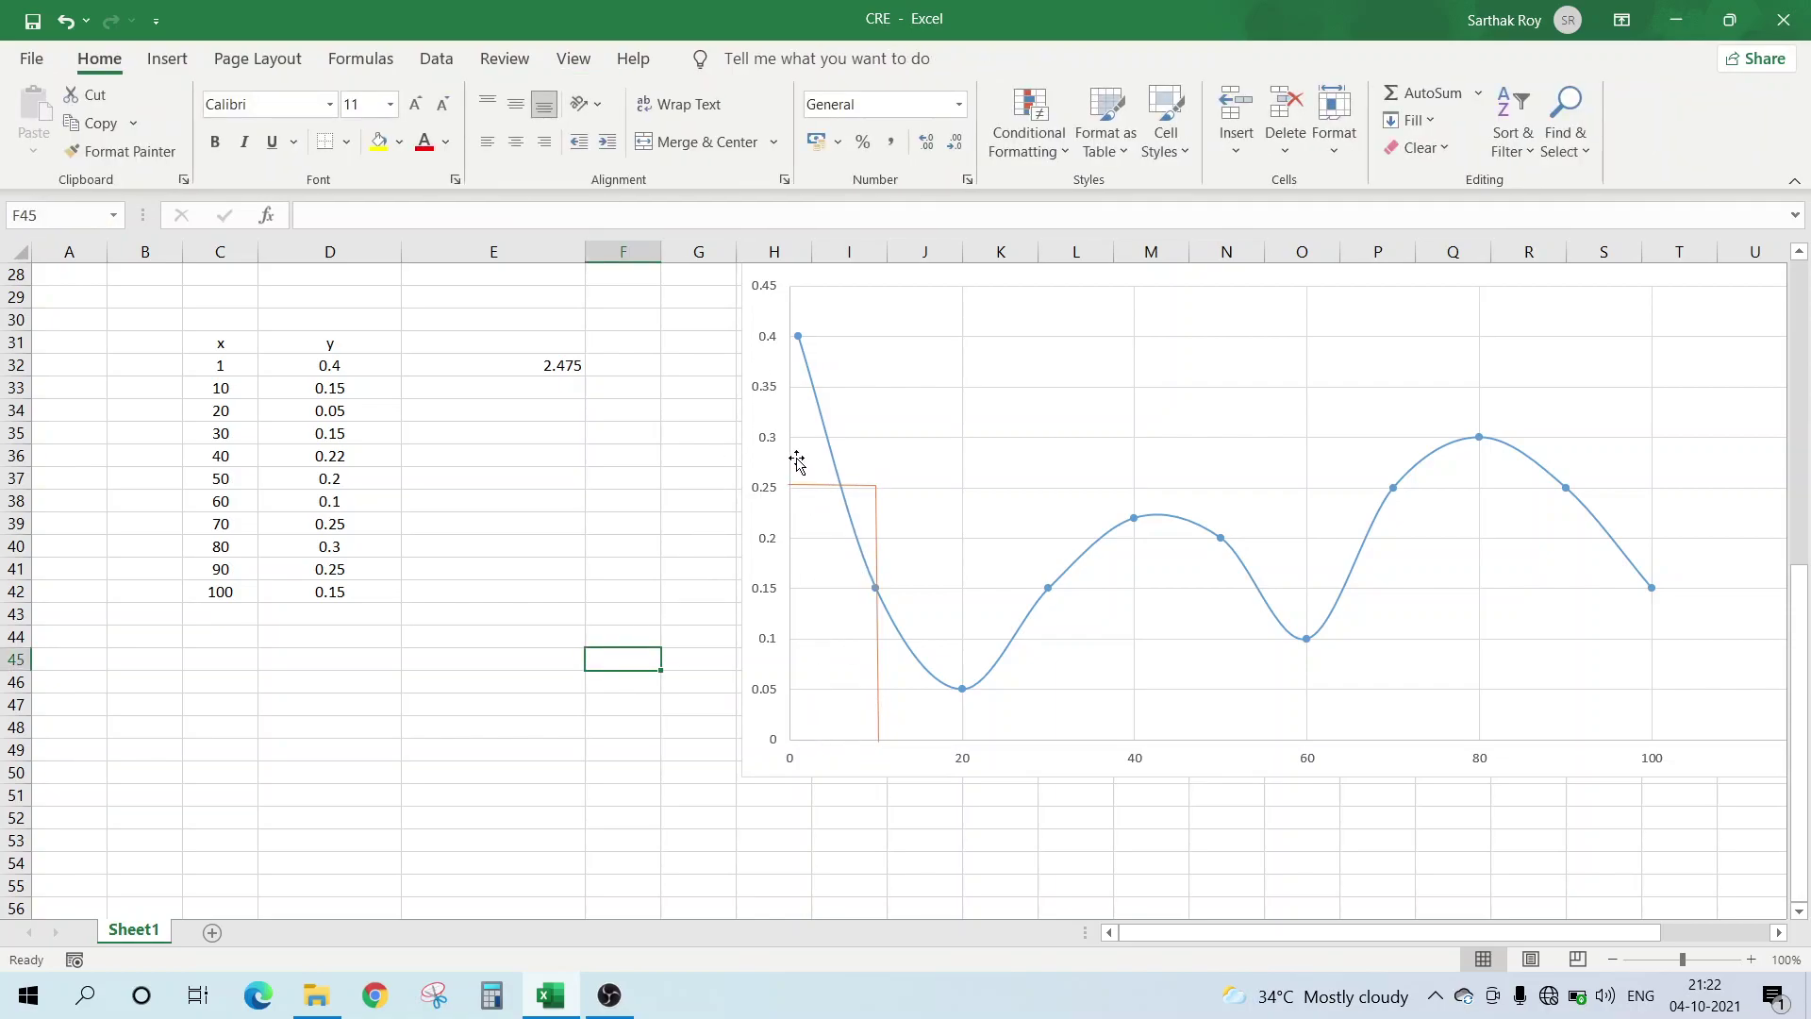
Nudge the horizontal and vertical orange guide lines up slightly to meet the curve.
click(842, 487)
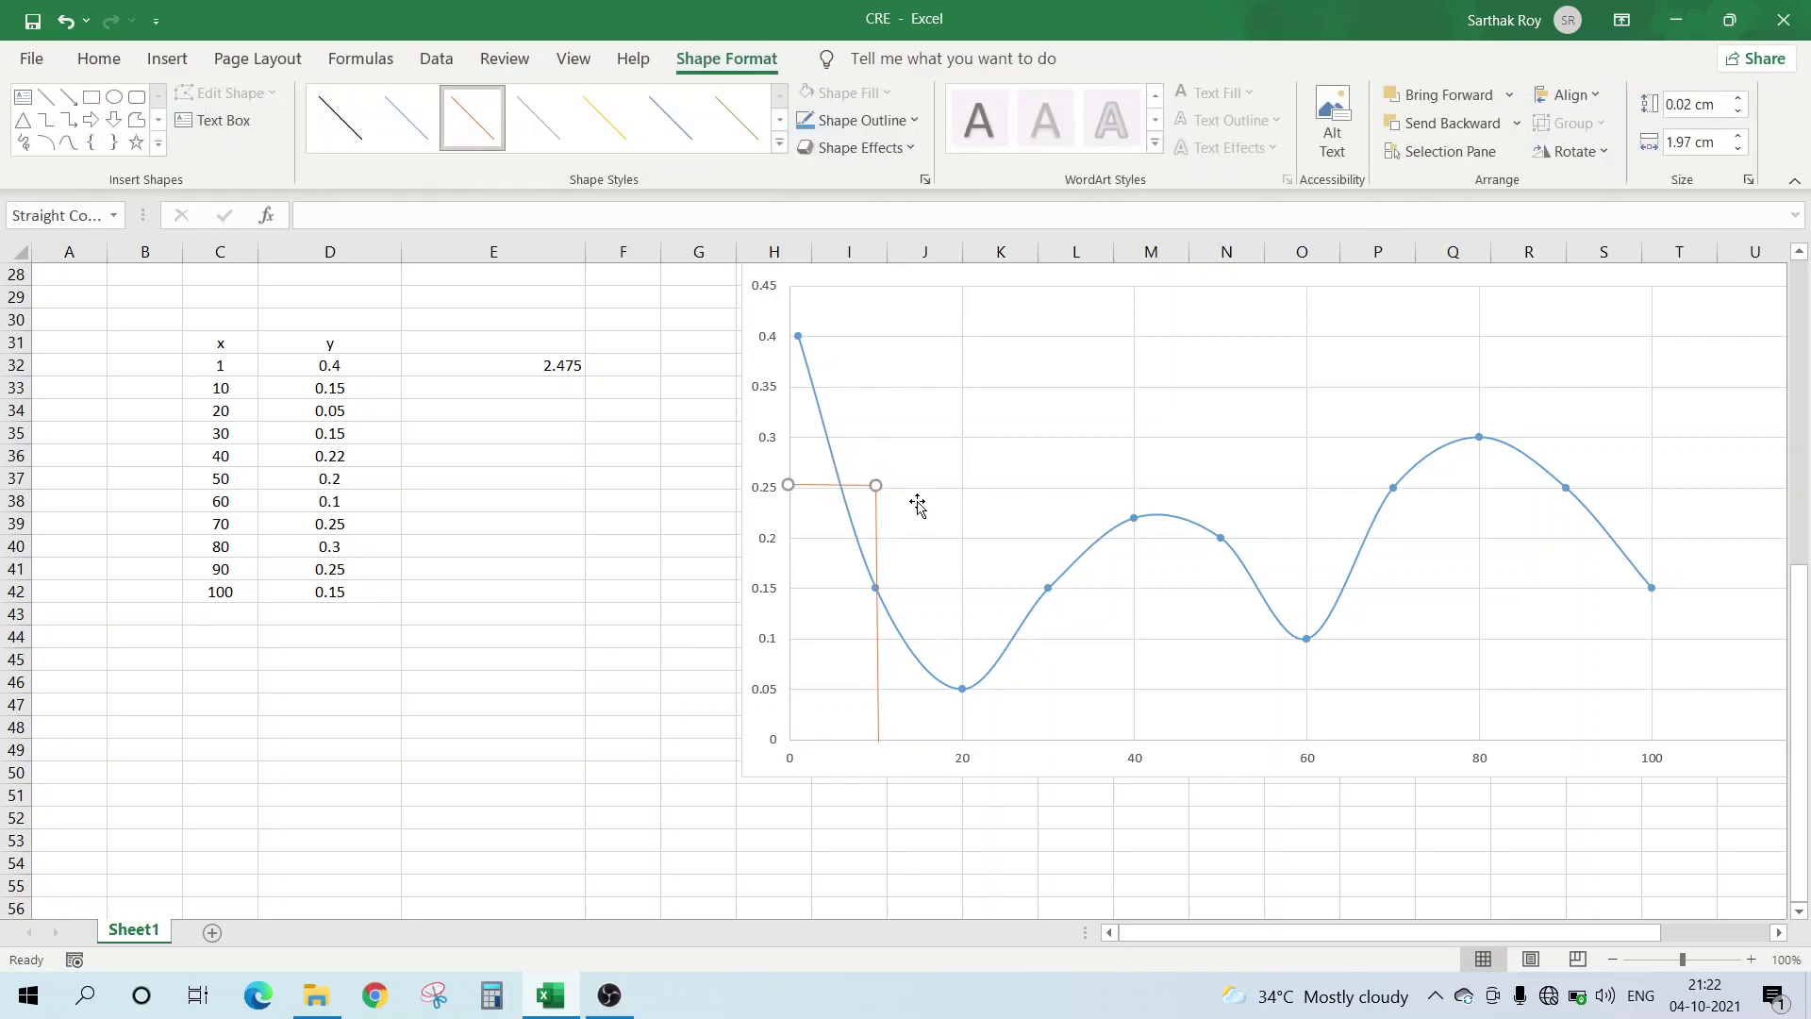
key(Up)
key(Up)
key(Up)
key(Up)
key(Up)
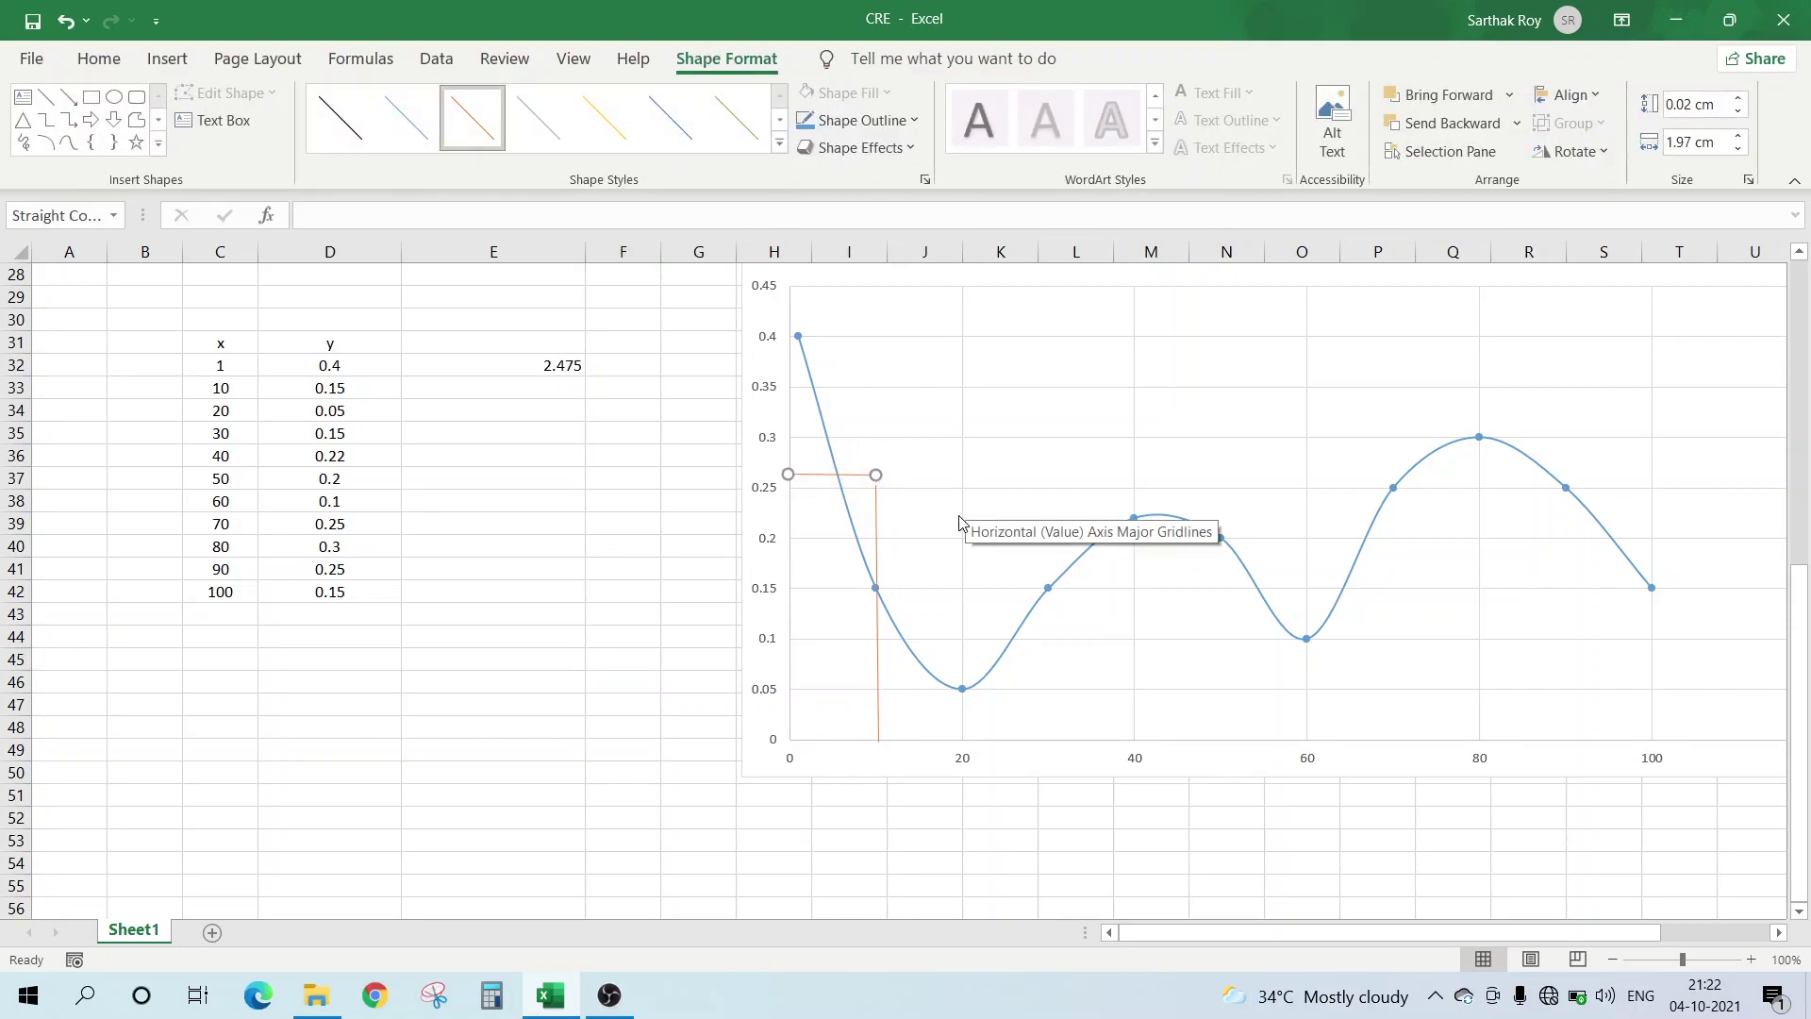
click(876, 509)
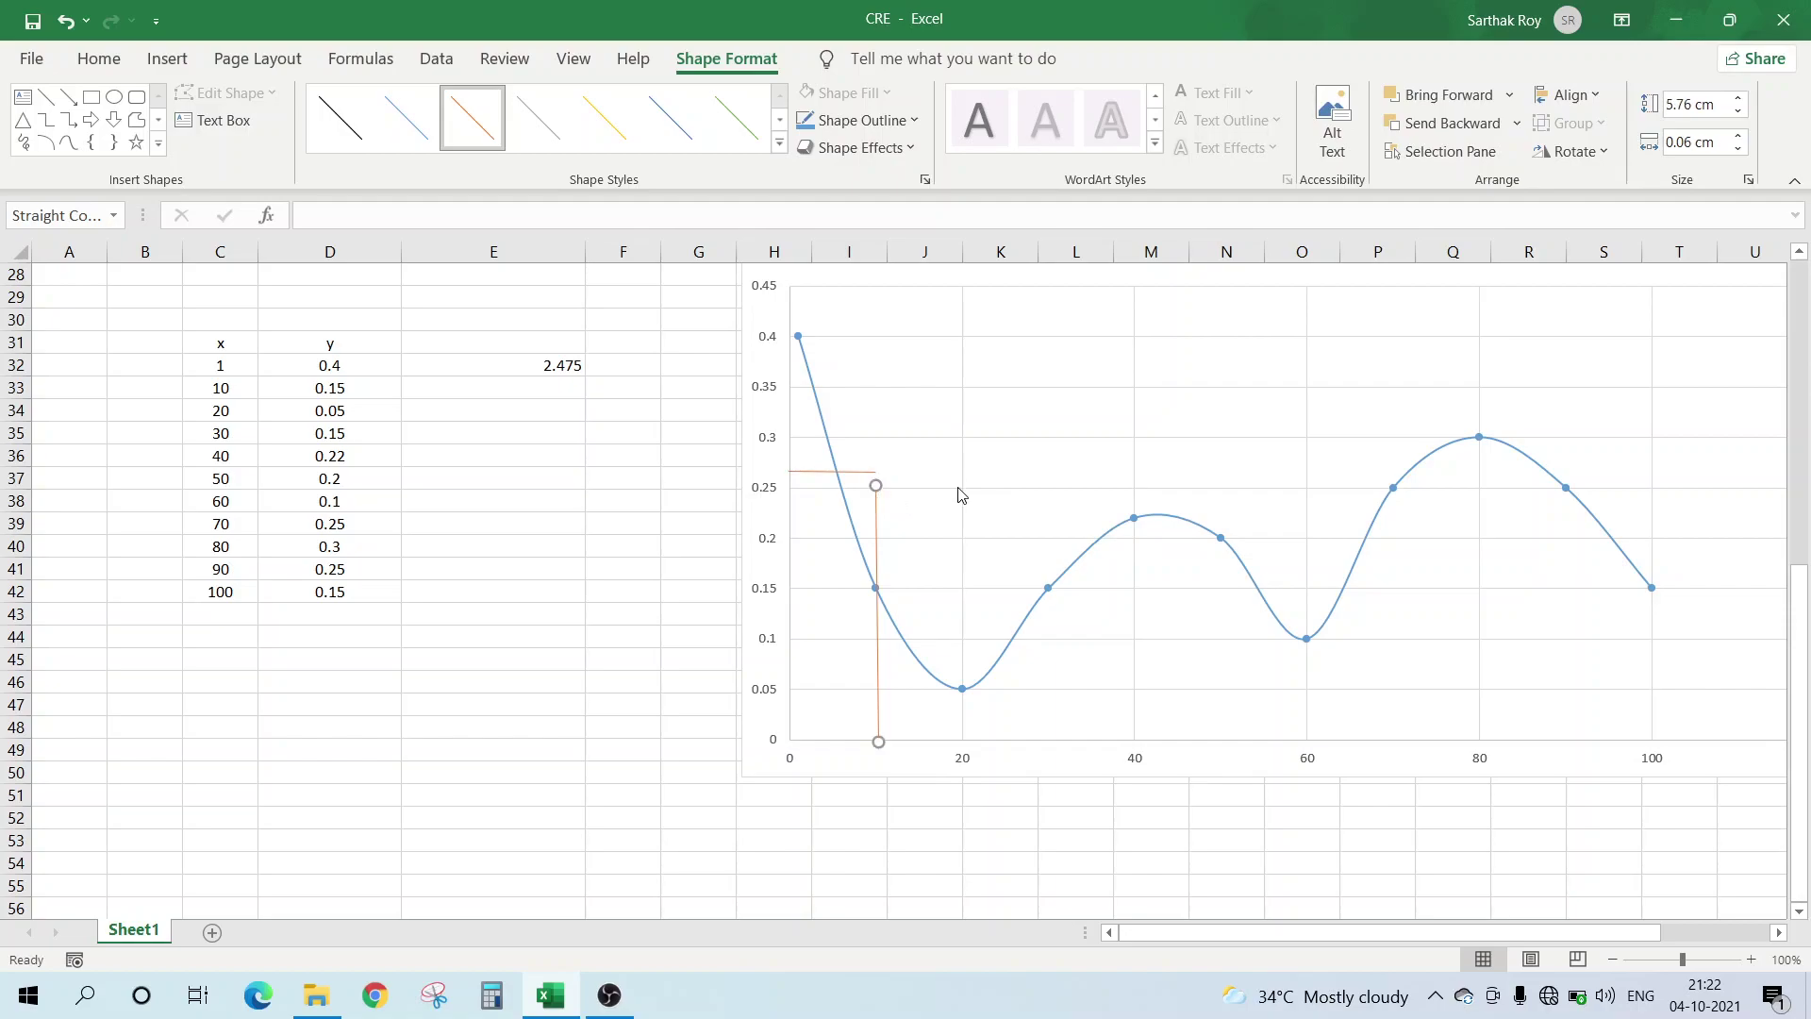
key(Up)
key(Up)
key(Up)
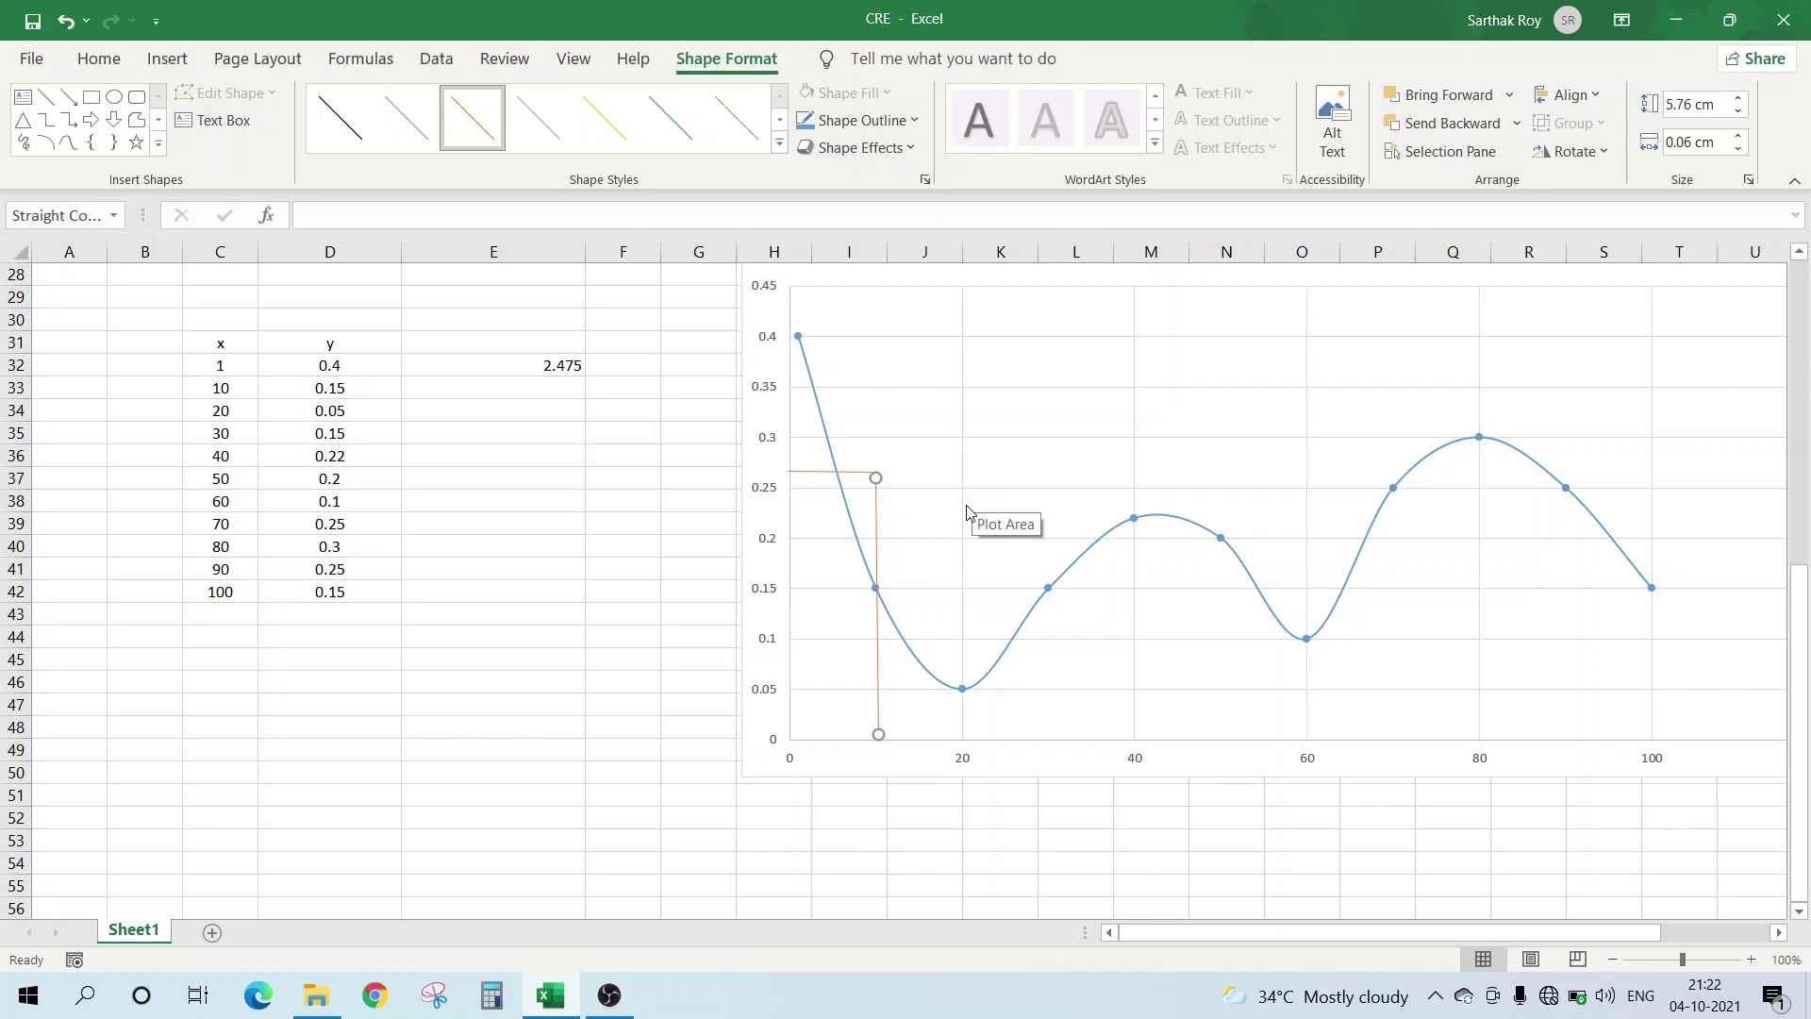
click(622, 546)
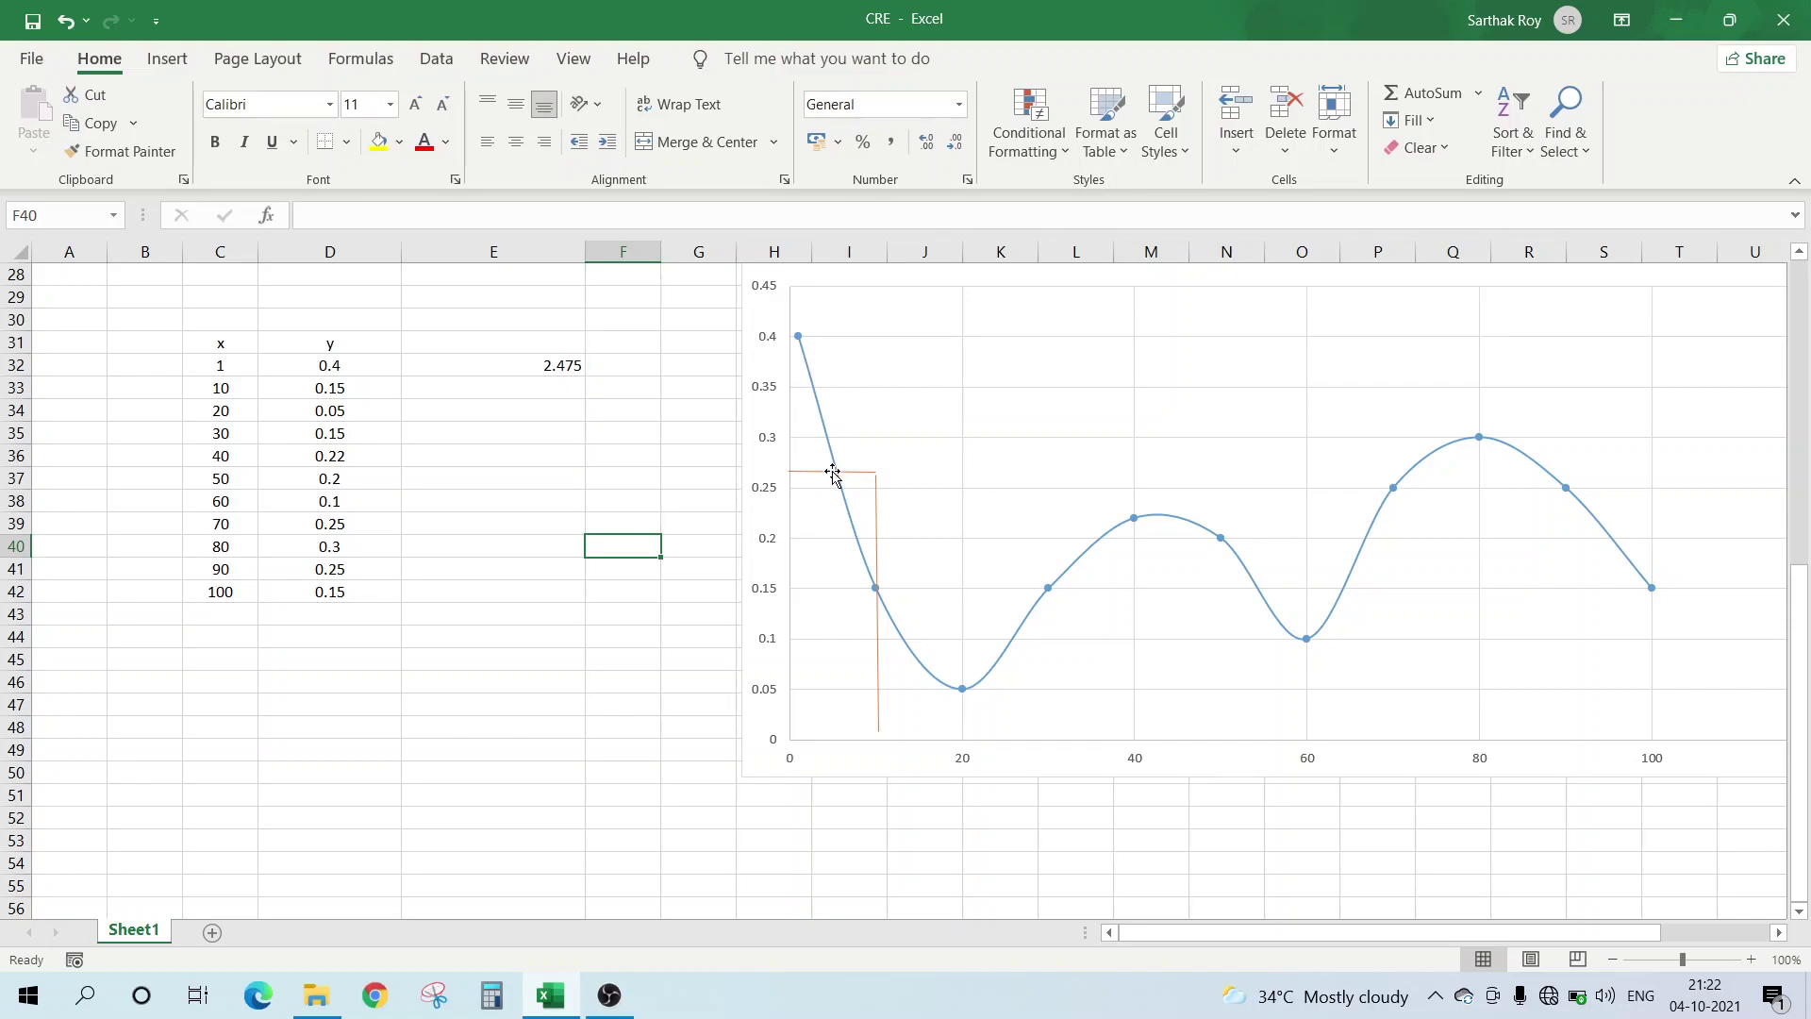
mouse_move(850, 517)
click(491, 369)
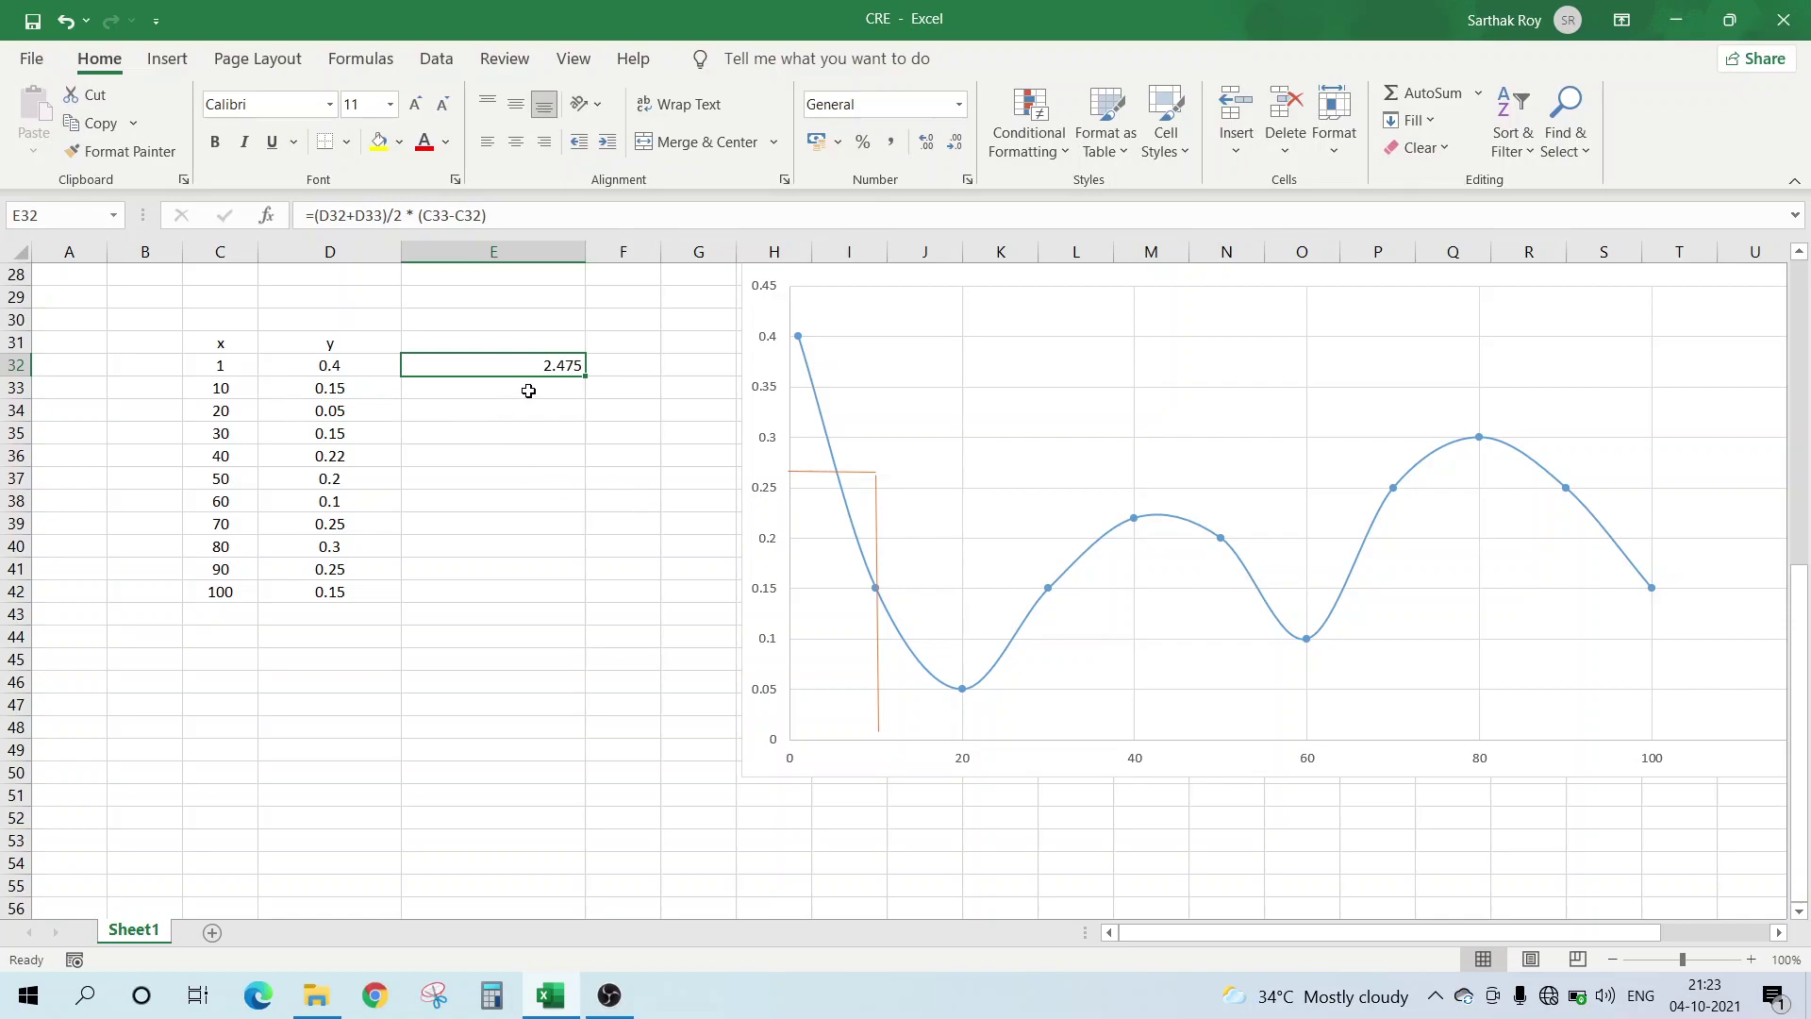
Fill the E32 trapezoid formula down through E42 and inspect the copied results.
click(625, 430)
click(551, 364)
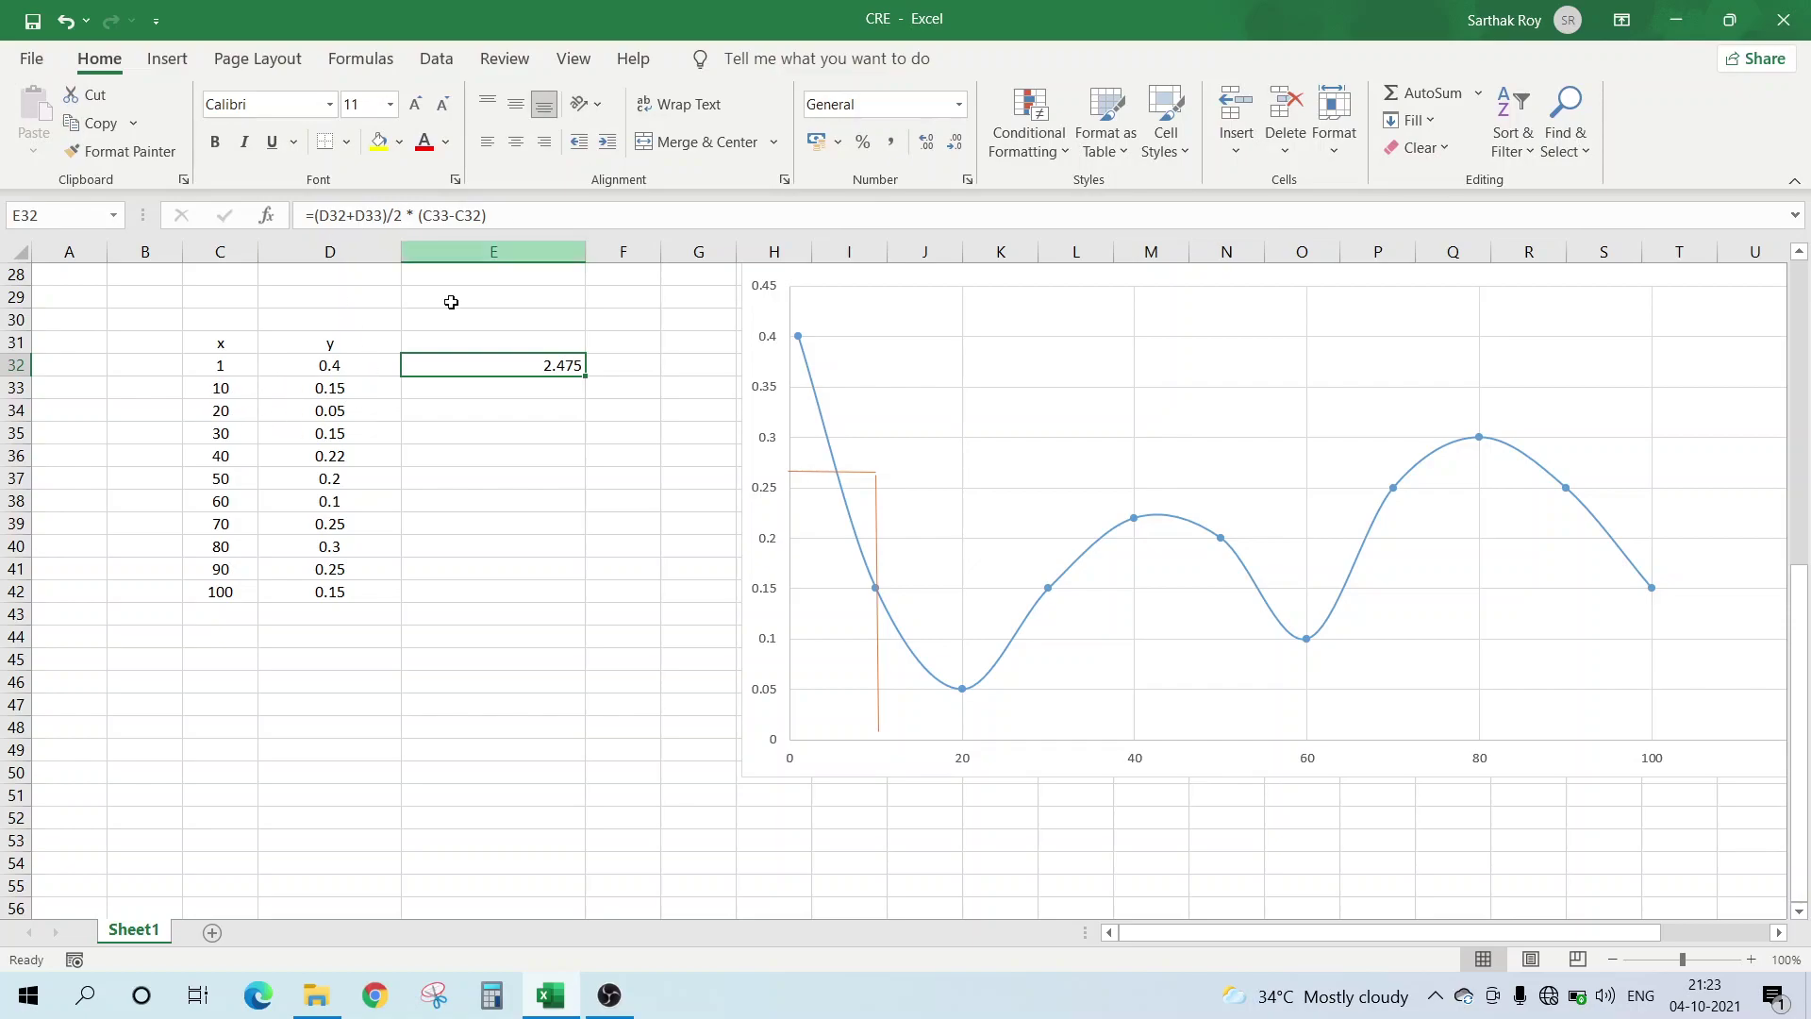
drag(585, 378, 589, 598)
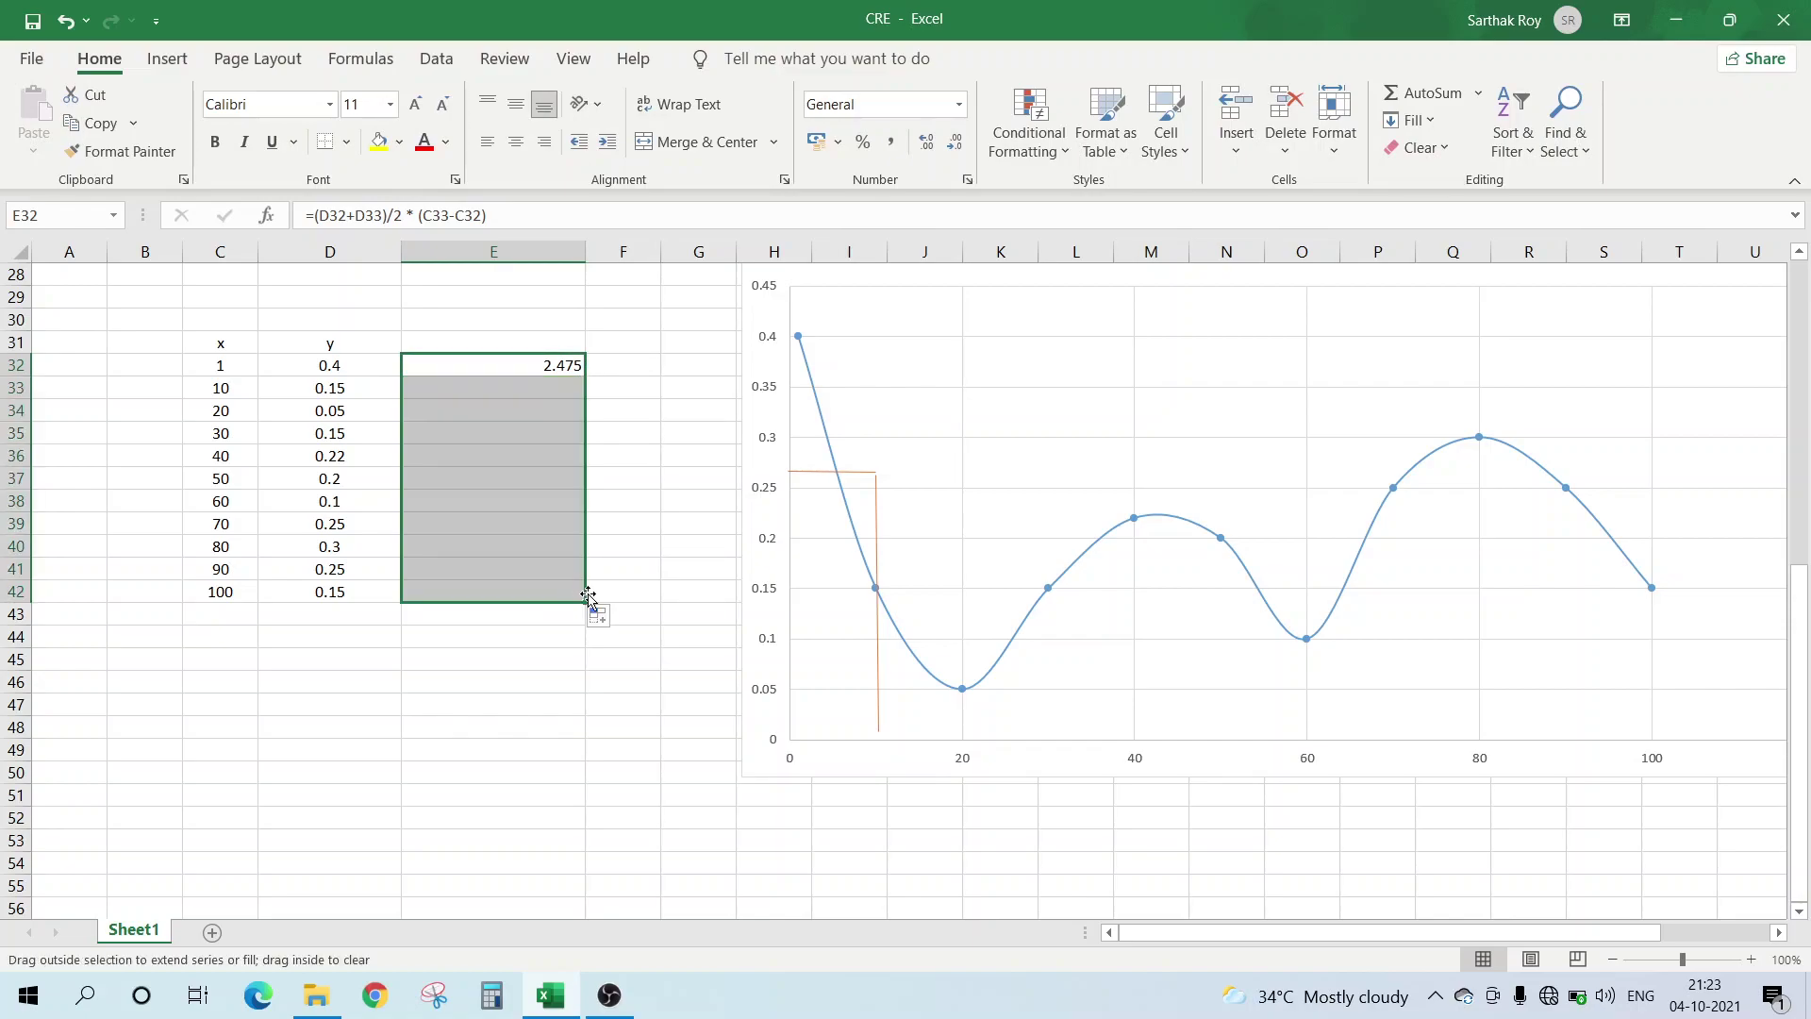
click(466, 707)
click(514, 594)
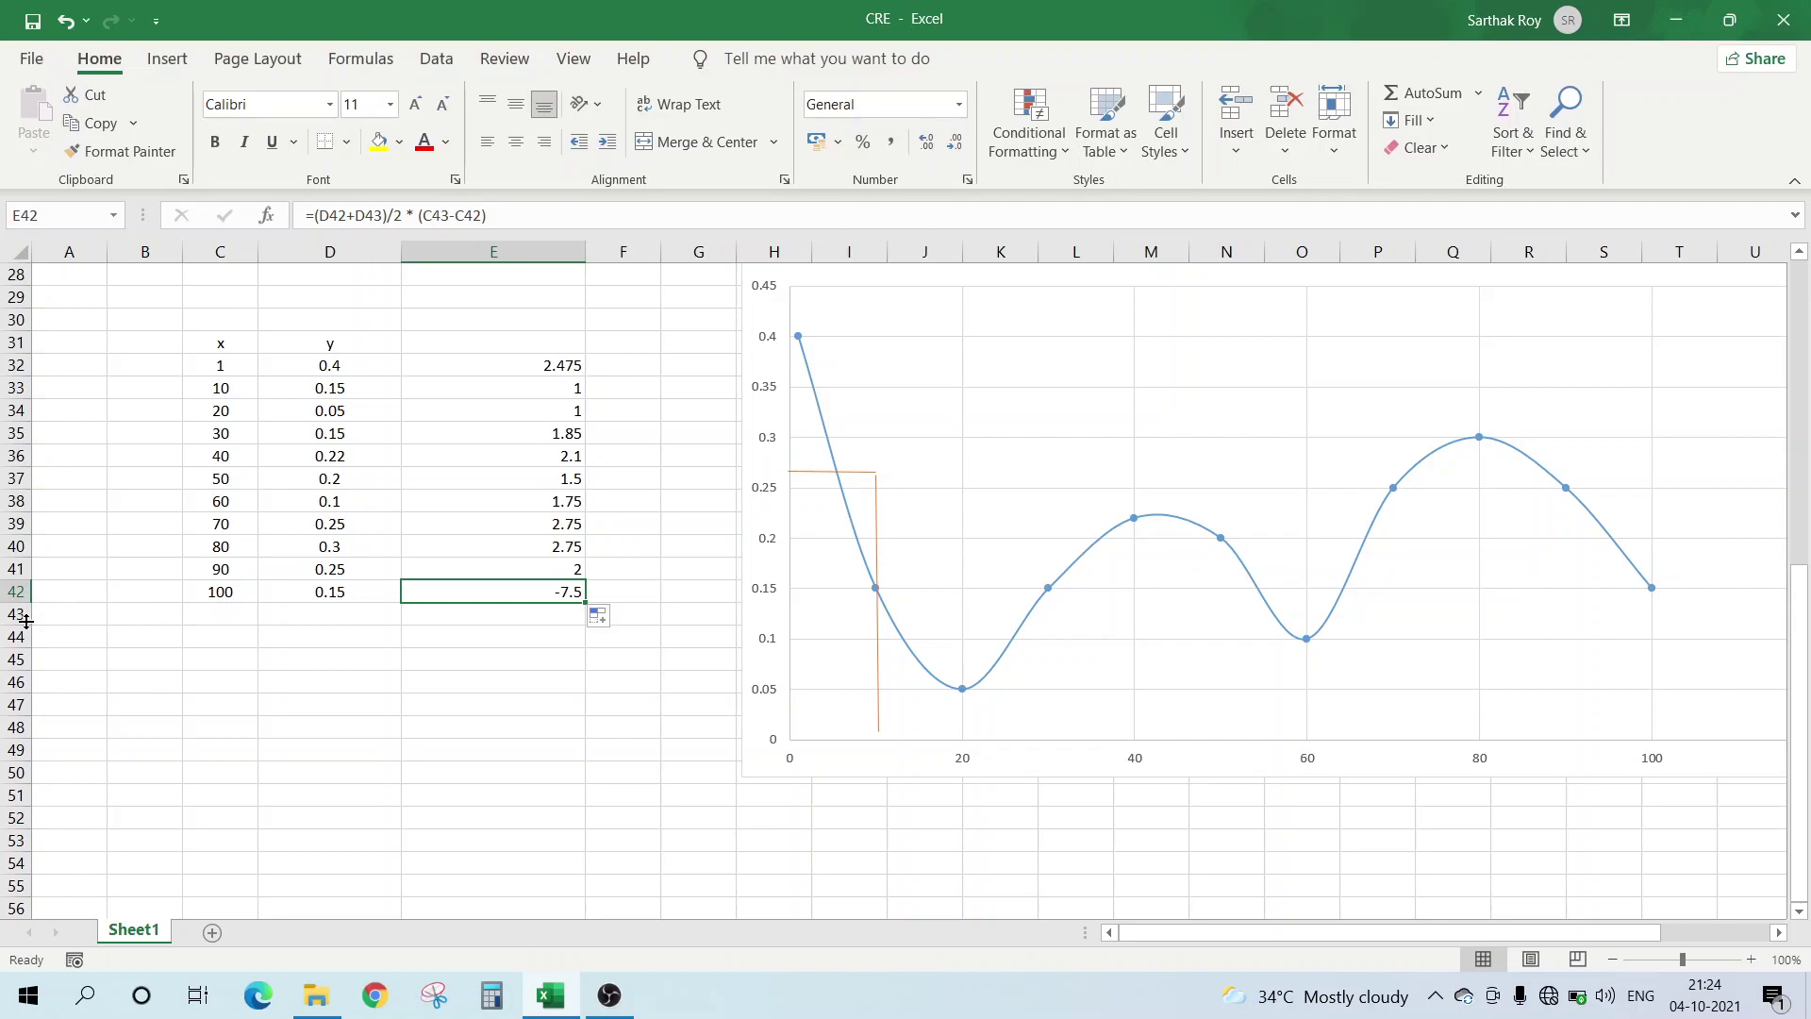
click(209, 616)
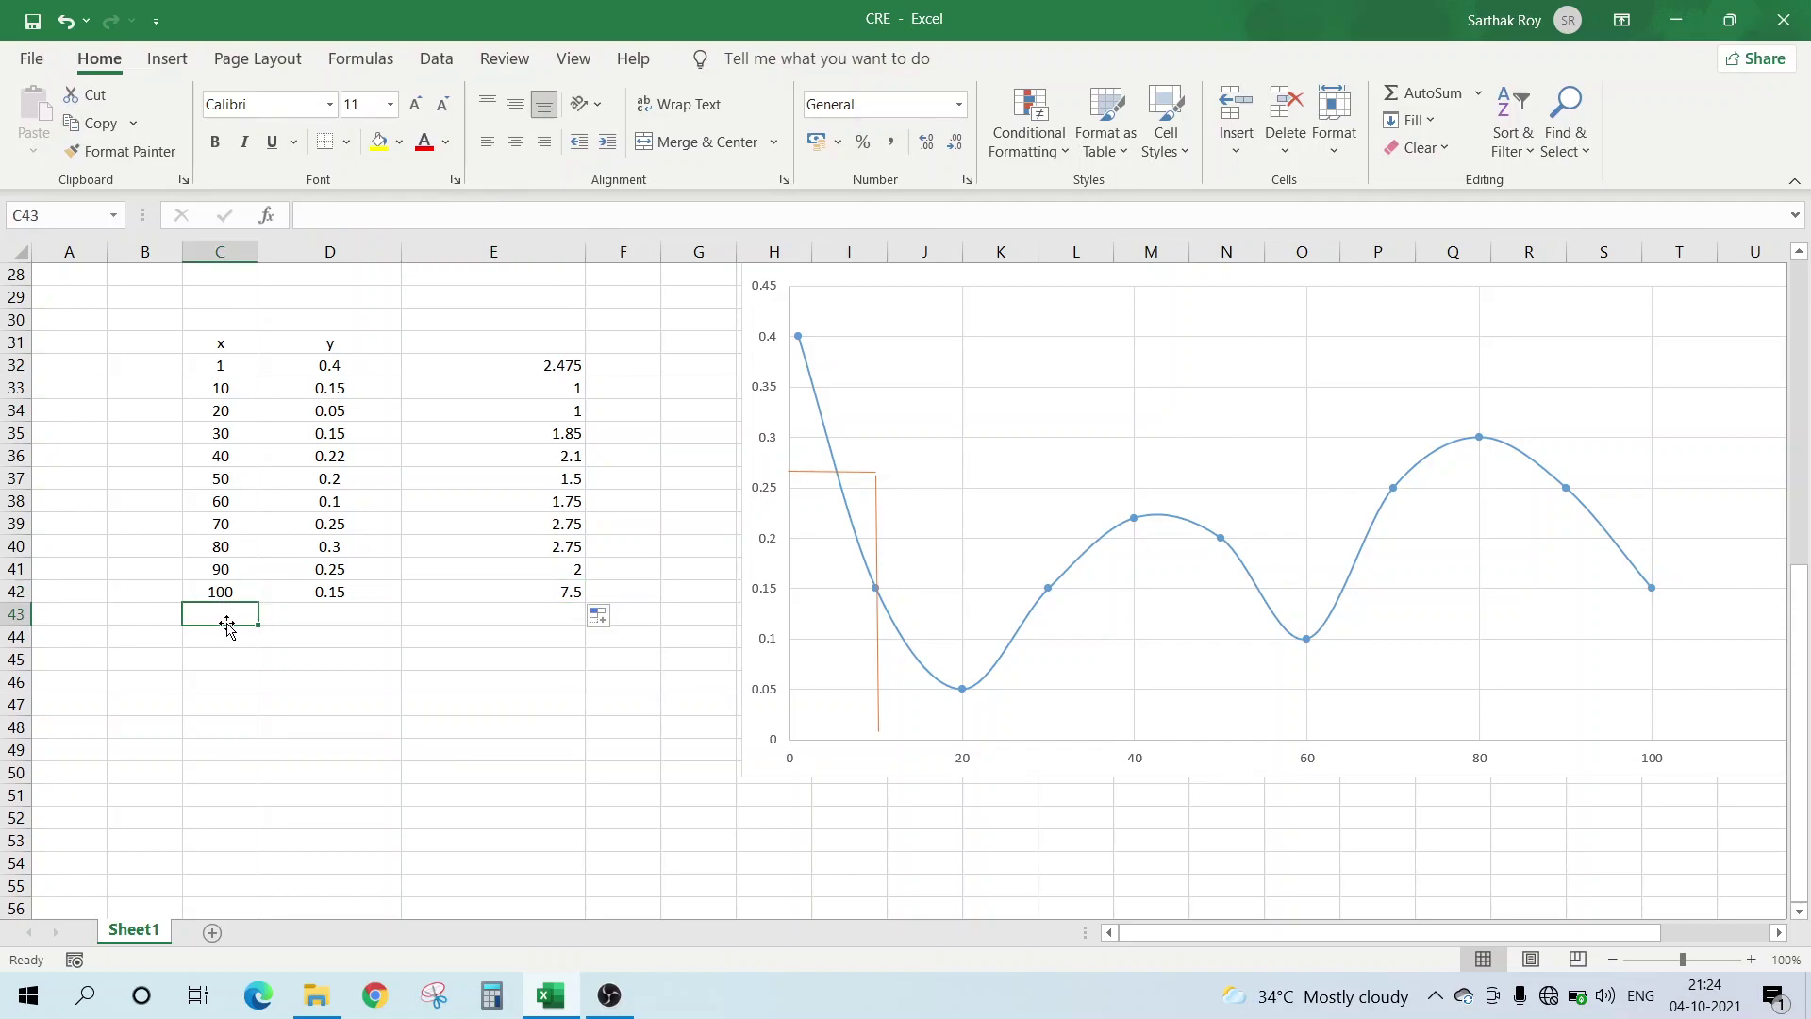
Clear the invalid -7.5 from E42 and select E32:E41 to review the areas.
click(520, 591)
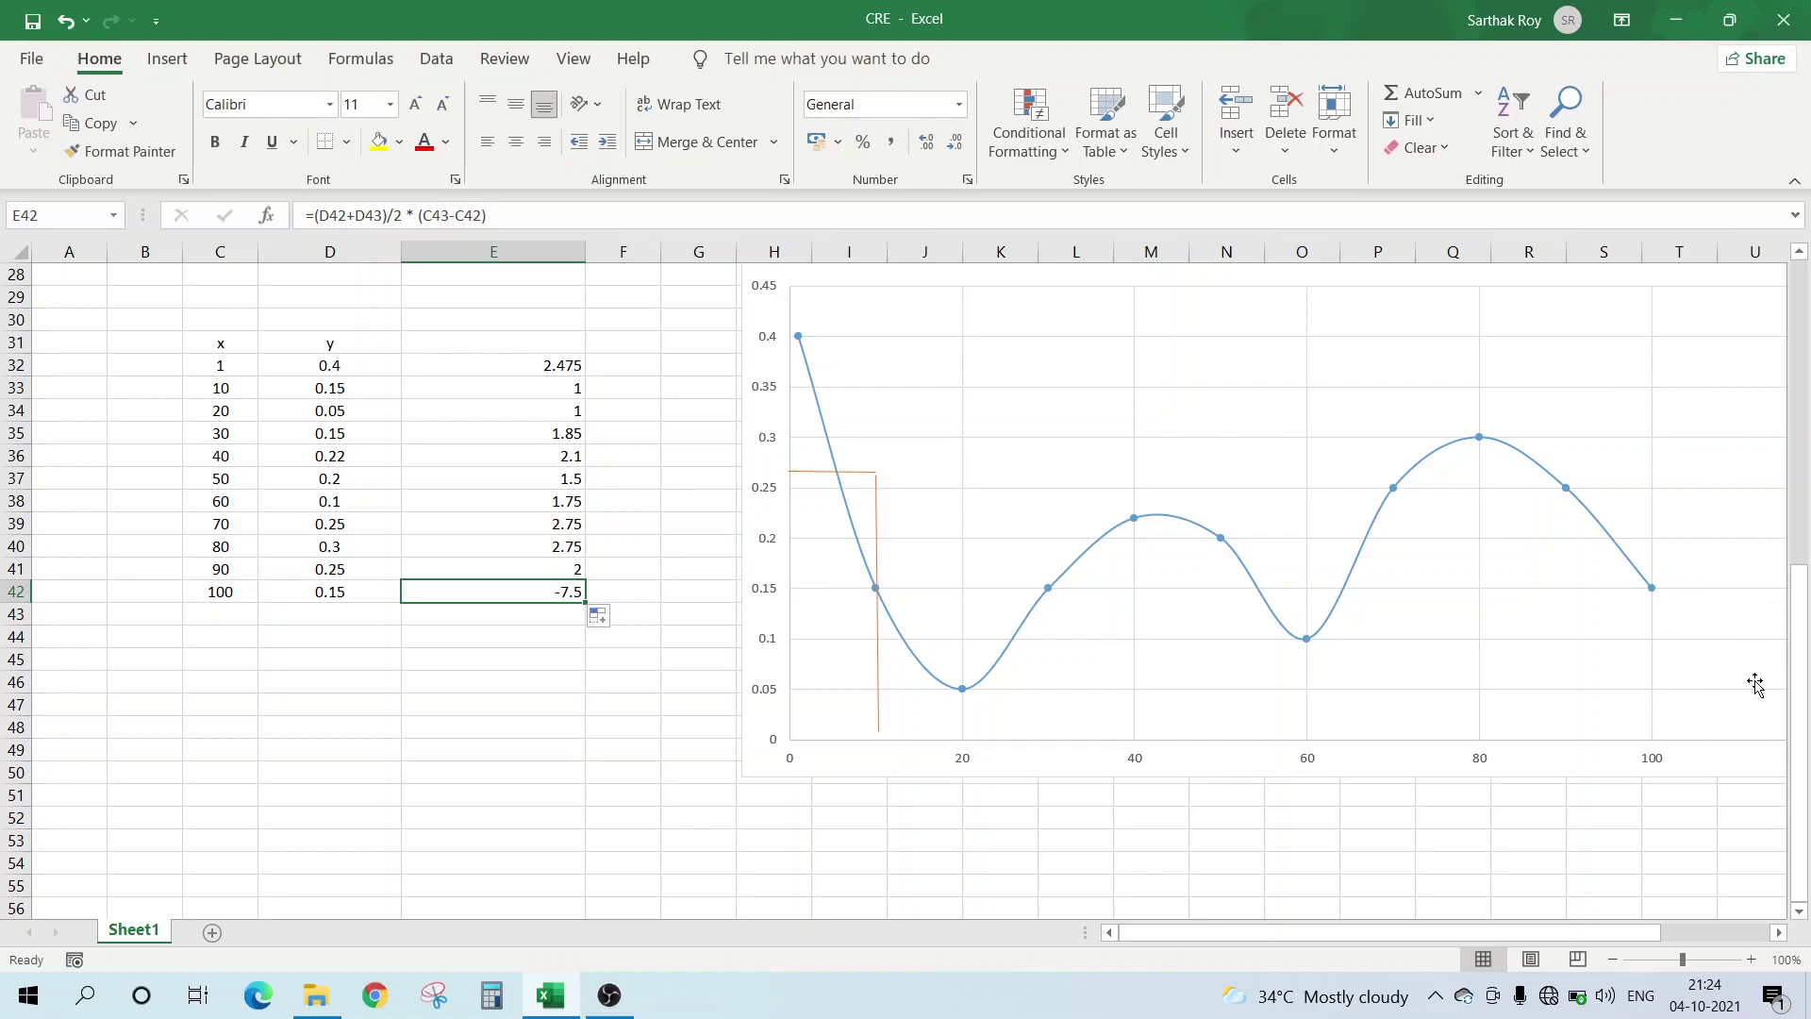
double_click(583, 601)
key(BackSpace)
click(559, 635)
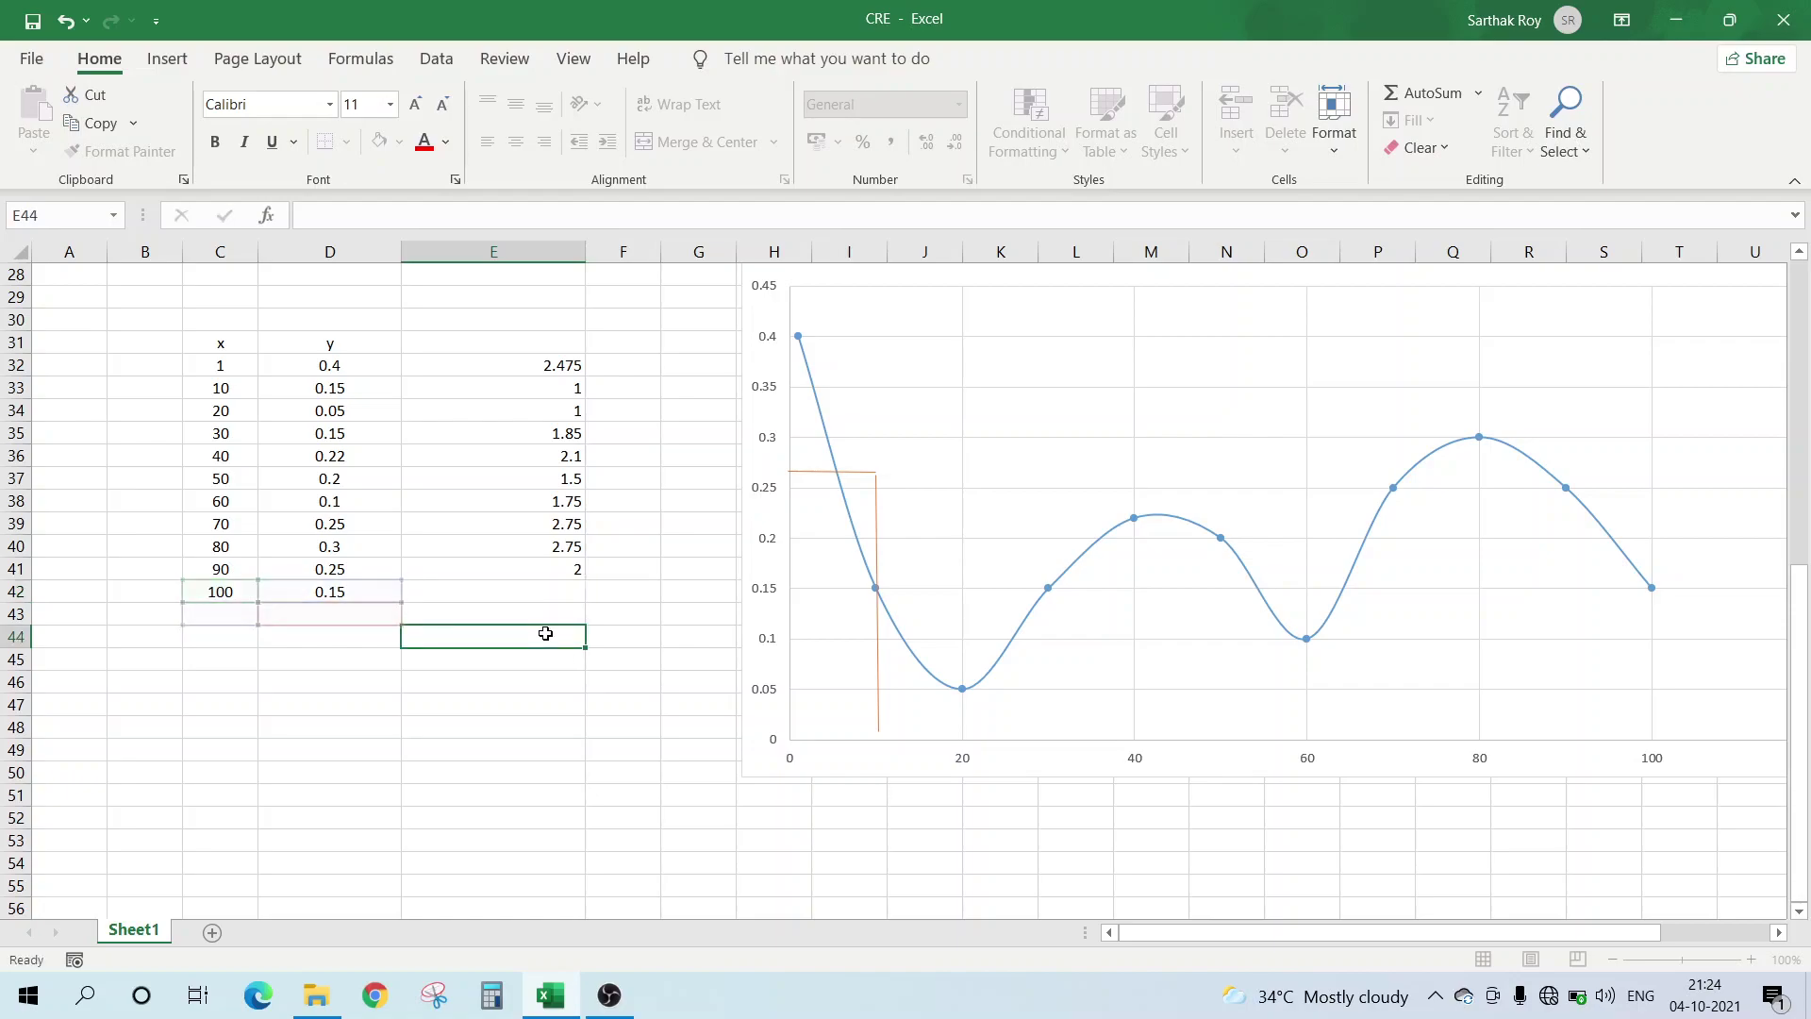
click(541, 585)
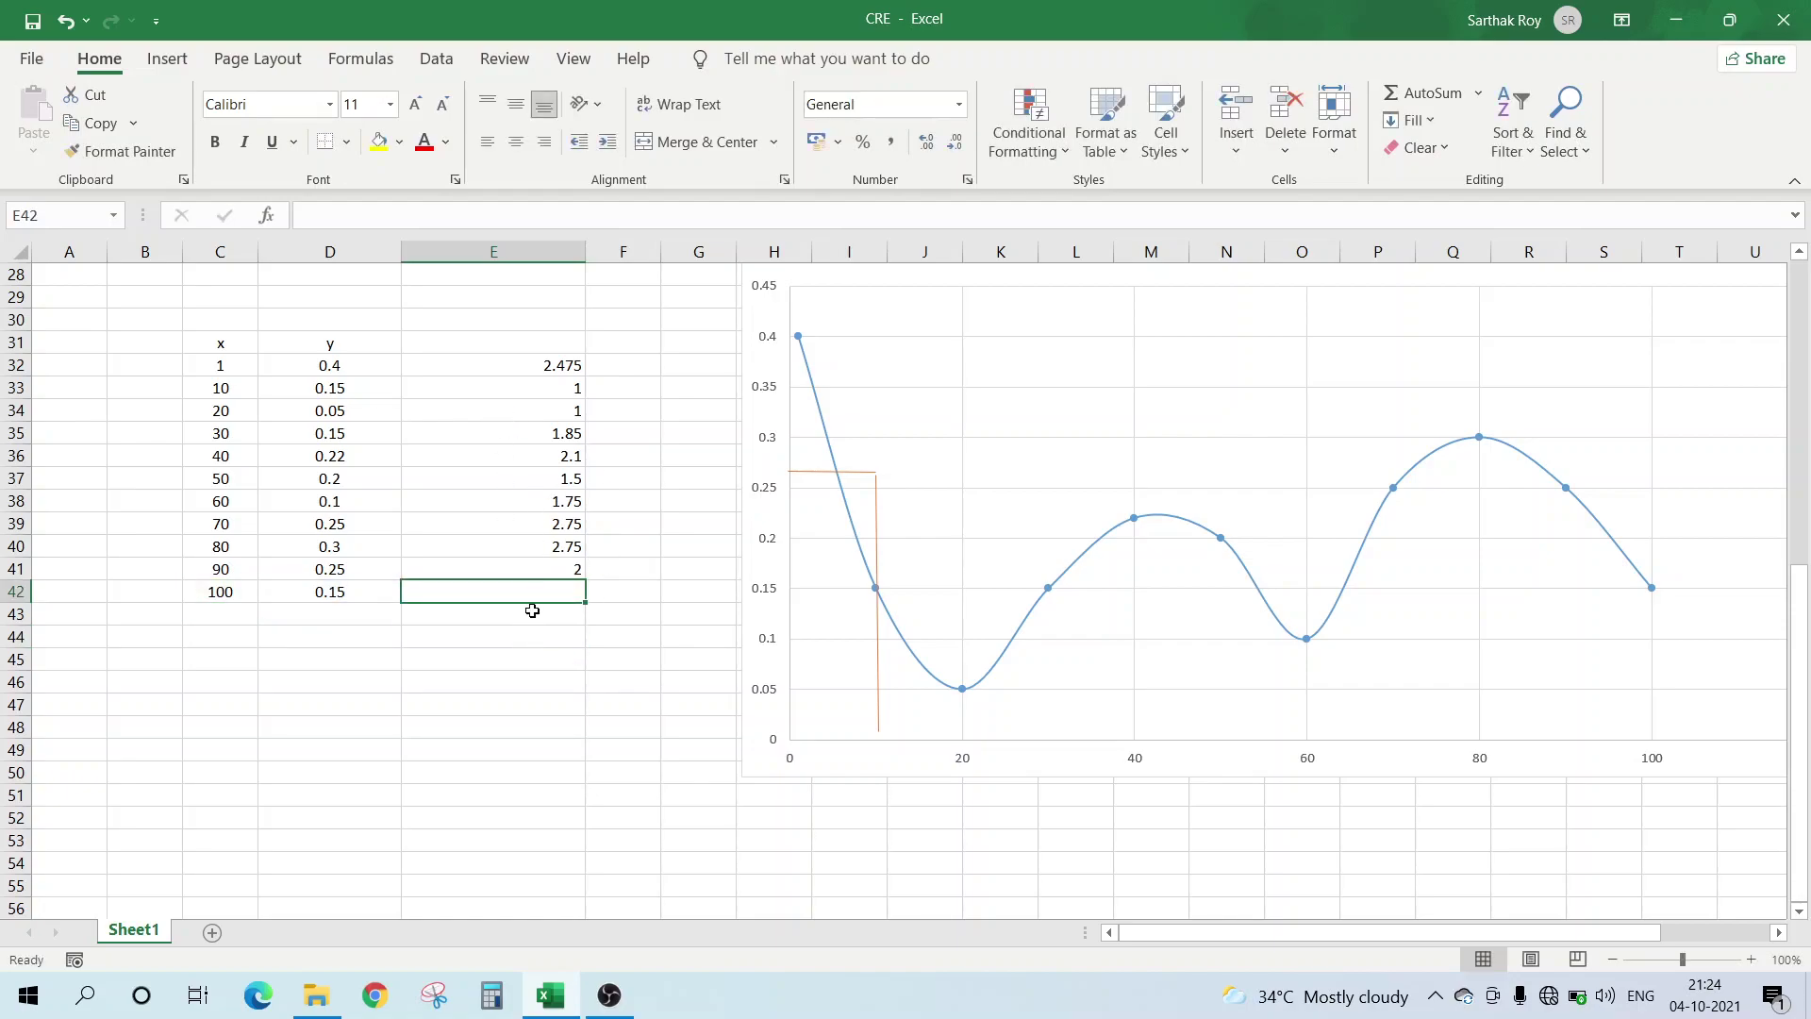
drag(558, 365, 559, 570)
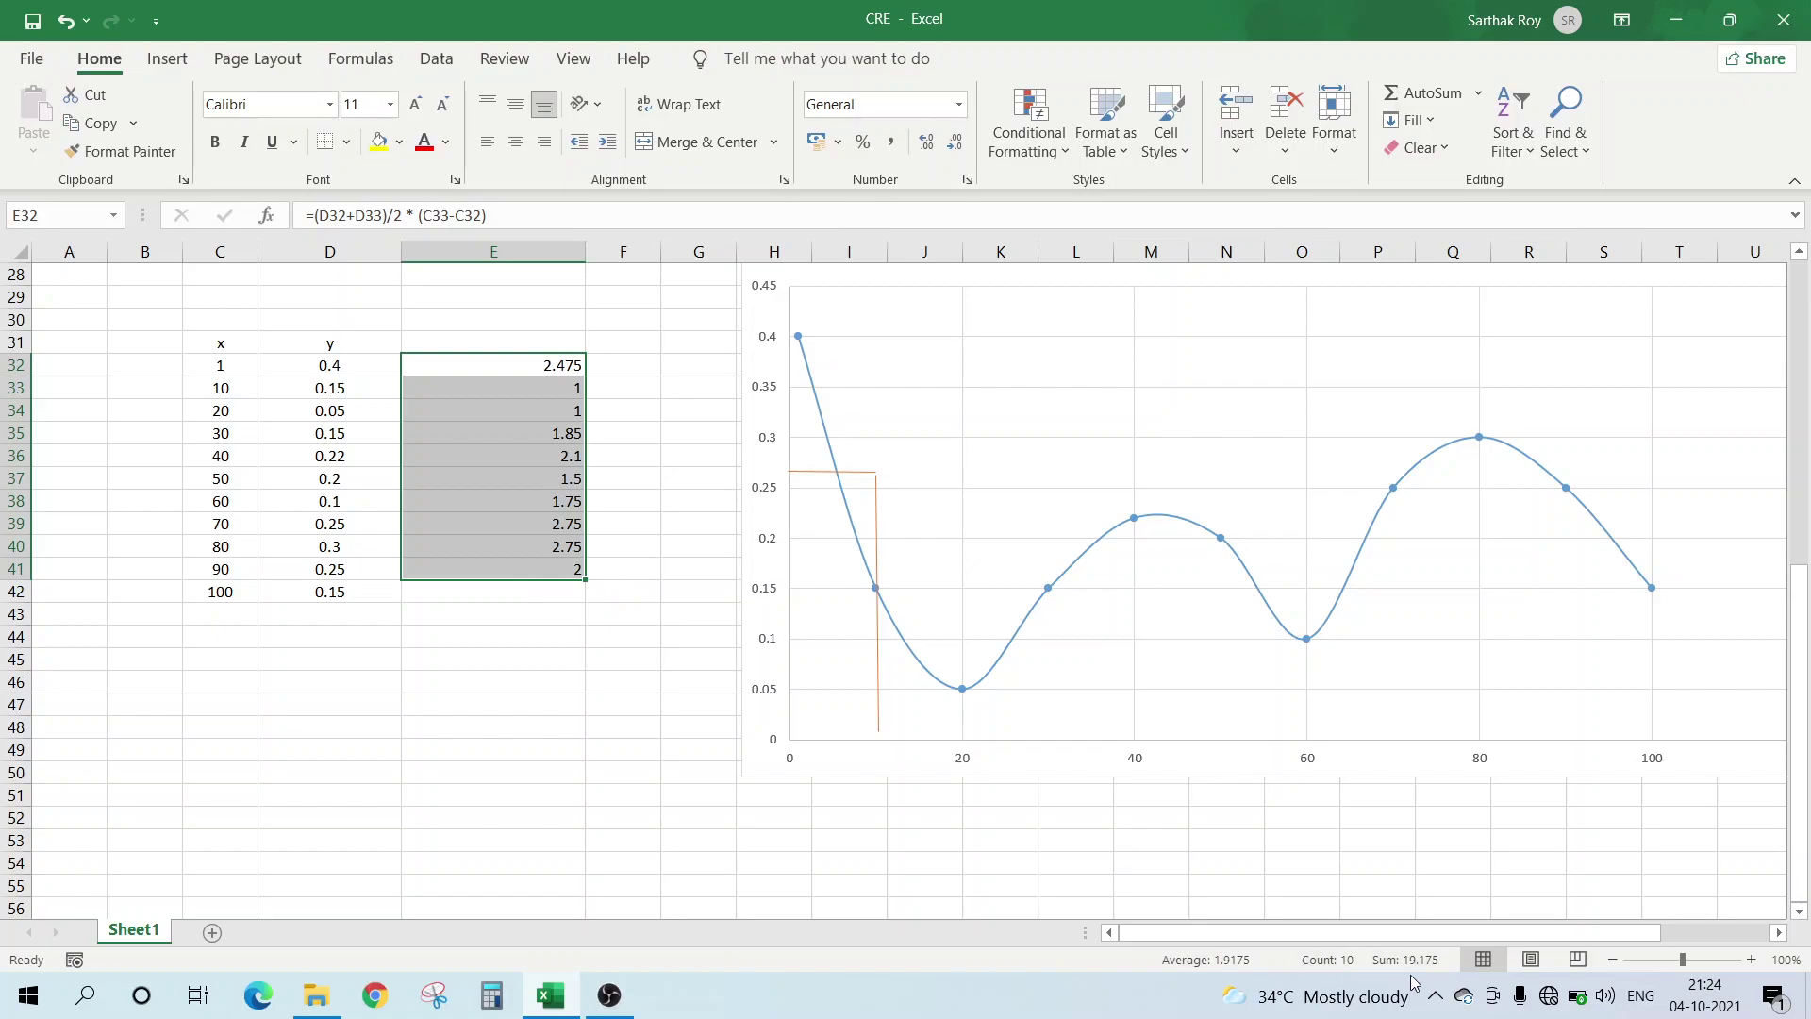
Enter =SUM(E32:E41) in E42 for a total area of 19.175.
click(521, 587)
text(=)
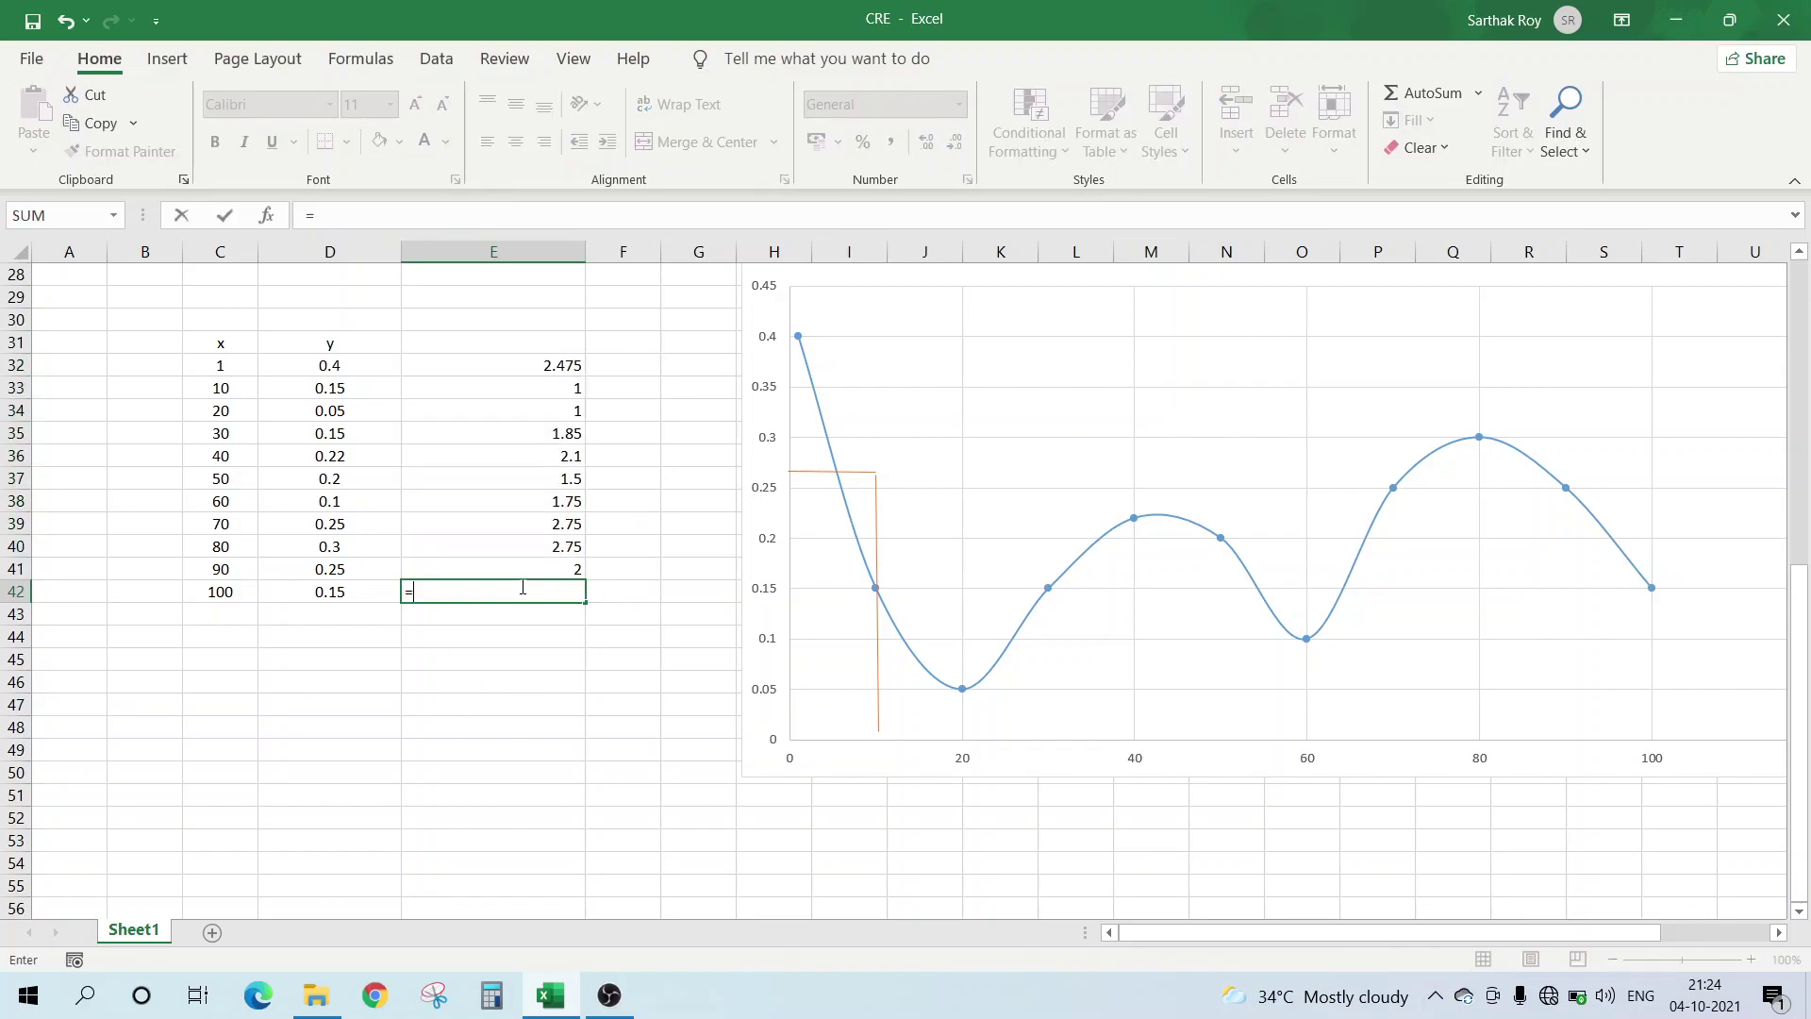
text(sum()
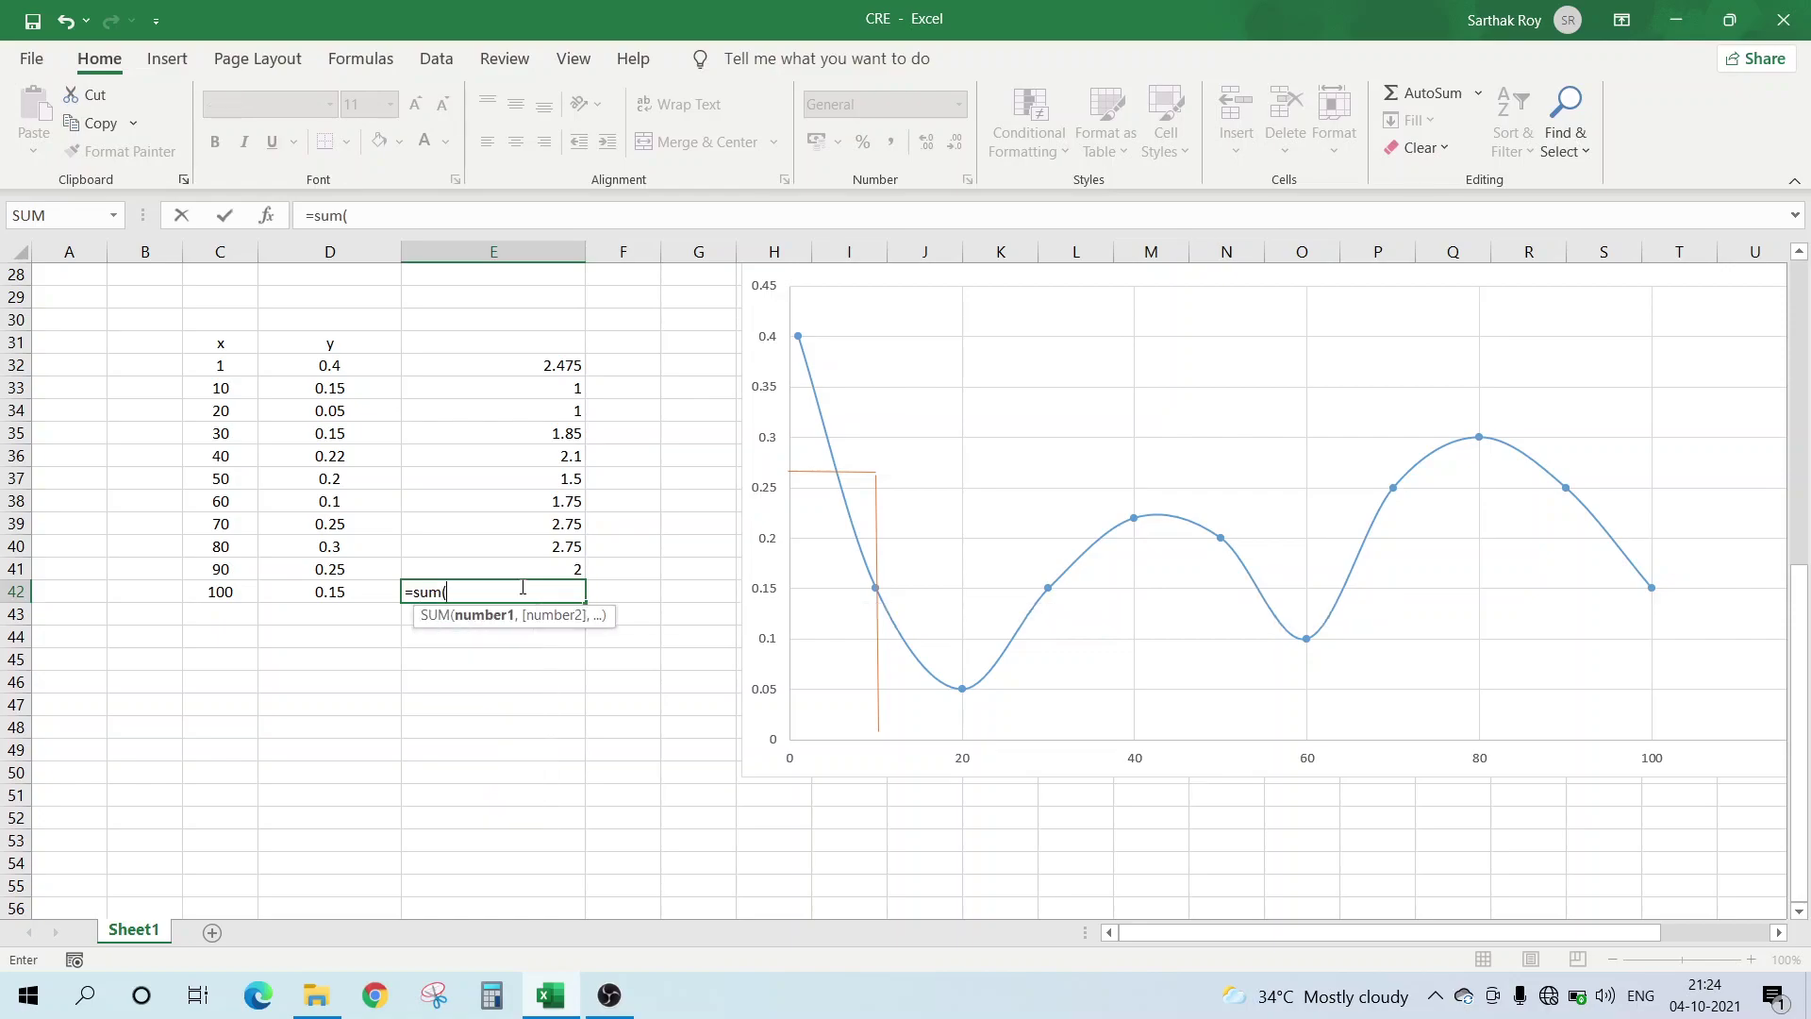
drag(511, 364, 565, 566)
key(Return)
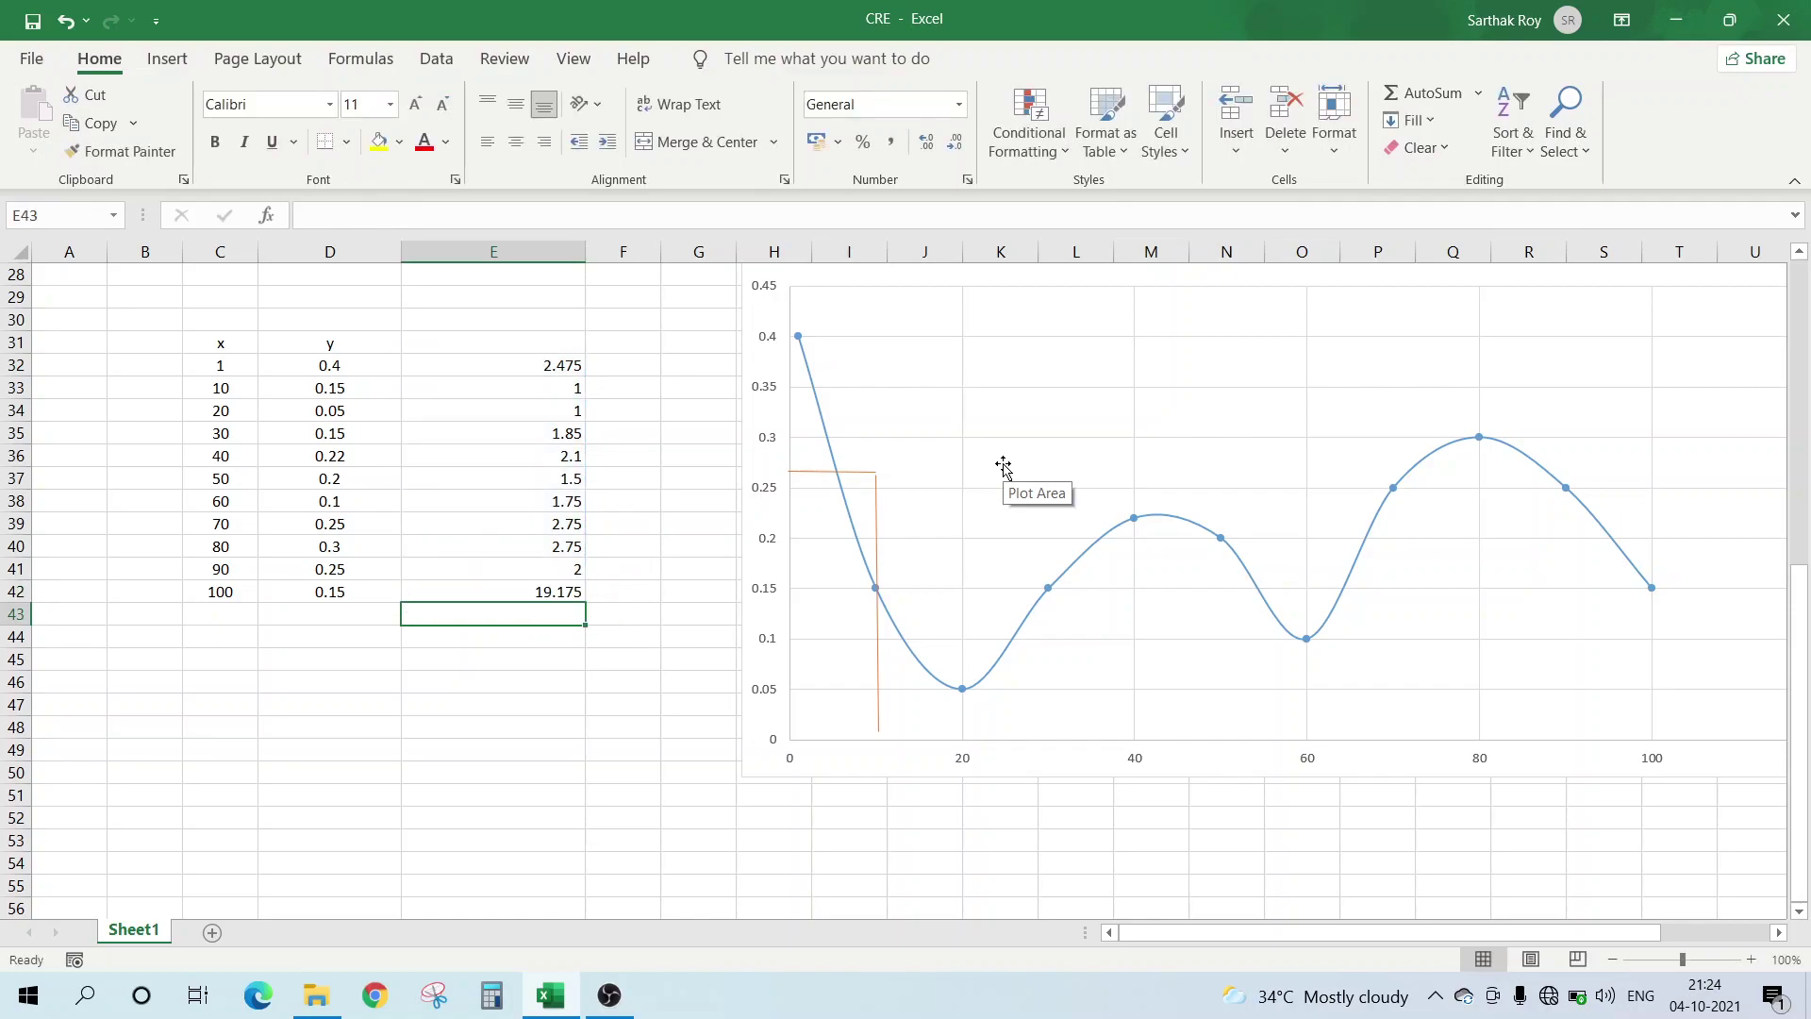
click(564, 592)
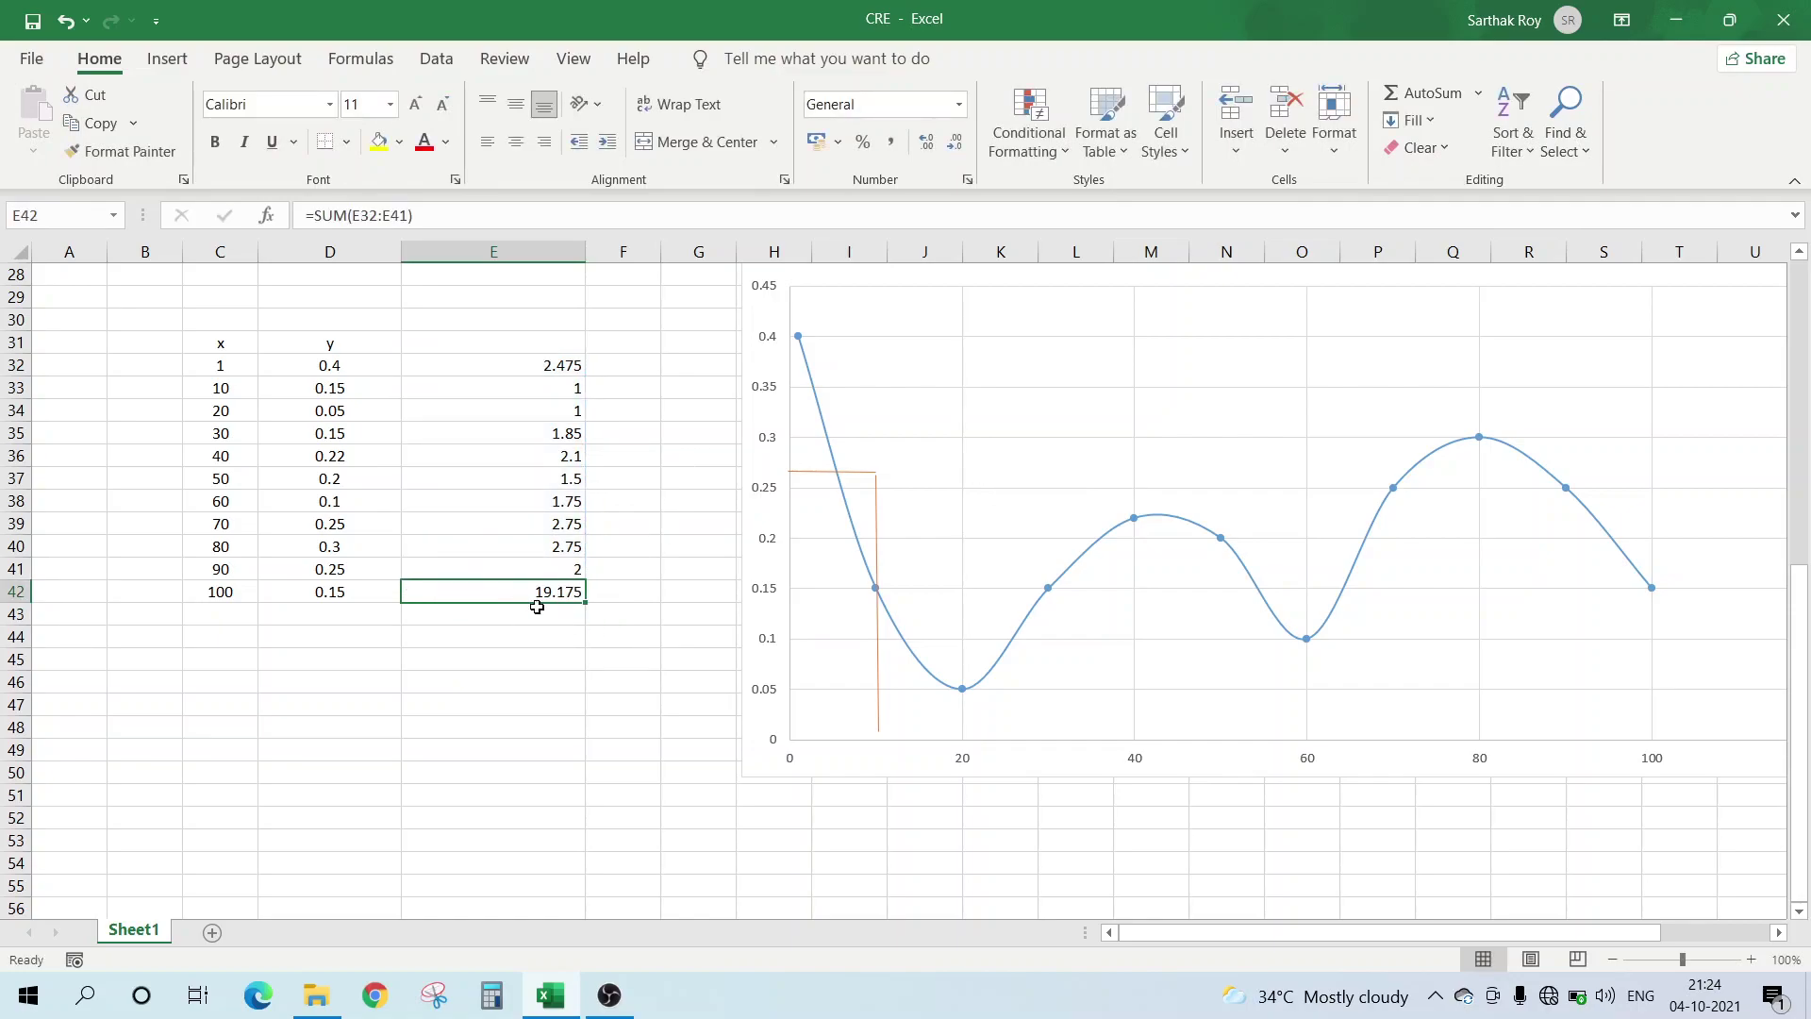